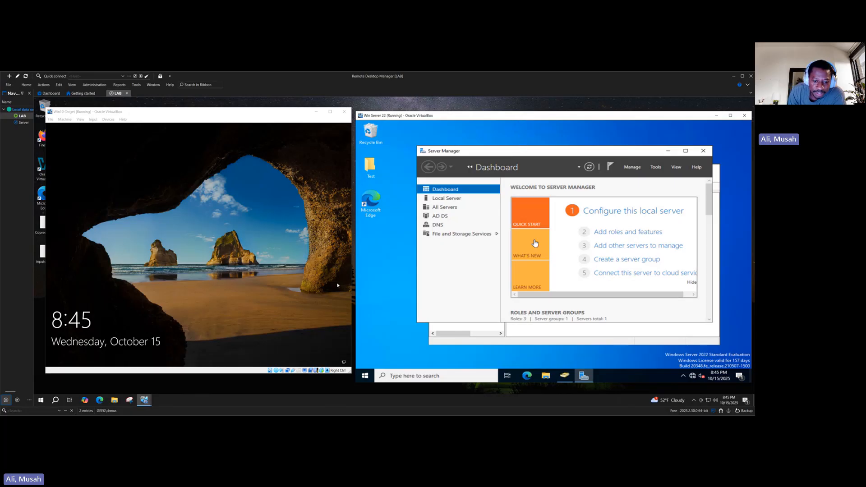
Step: Examine the contents of the mylab.local domain in Active Directory Users and Computers, including Computers, IT, Marketing and Minnesota
left_click(225, 295)
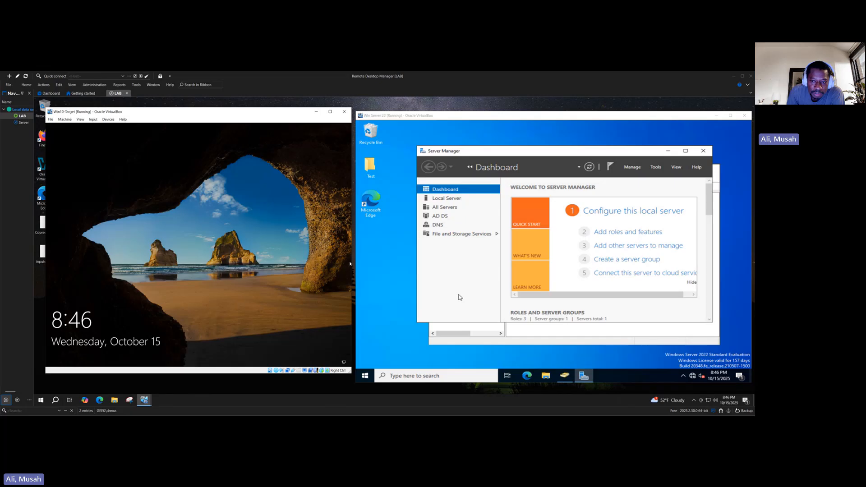
left_click(525, 344)
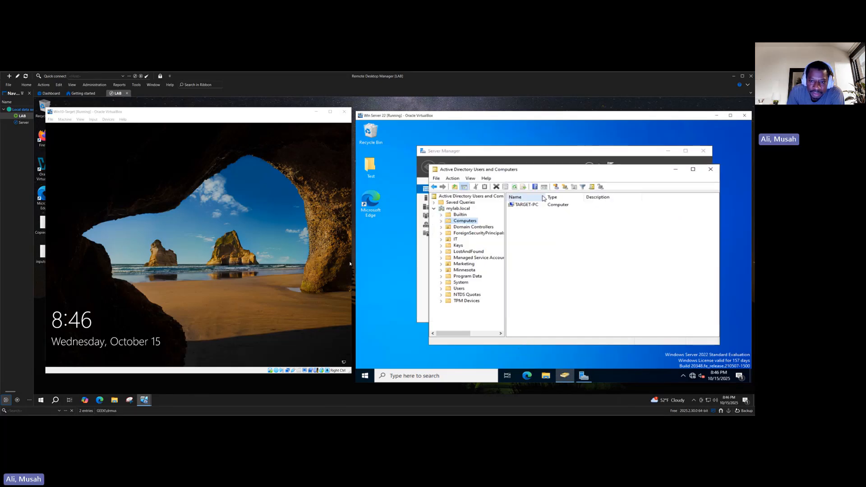
left_click(458, 209)
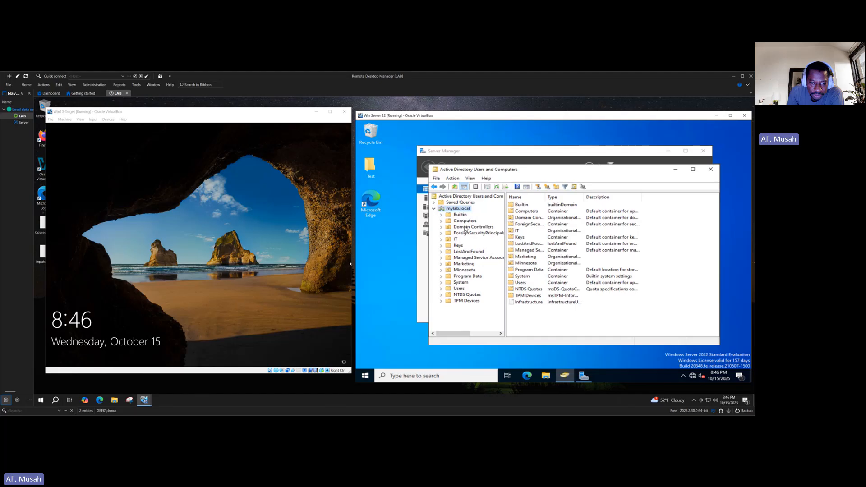
left_click(465, 221)
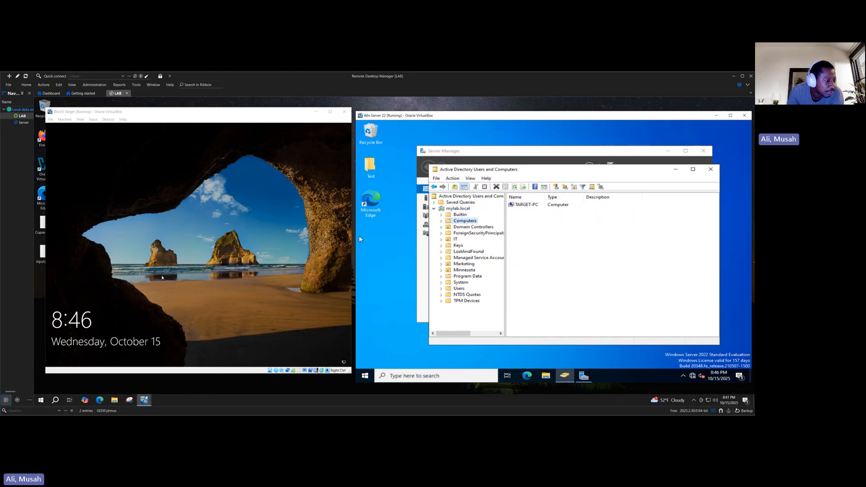
left_click(348, 264)
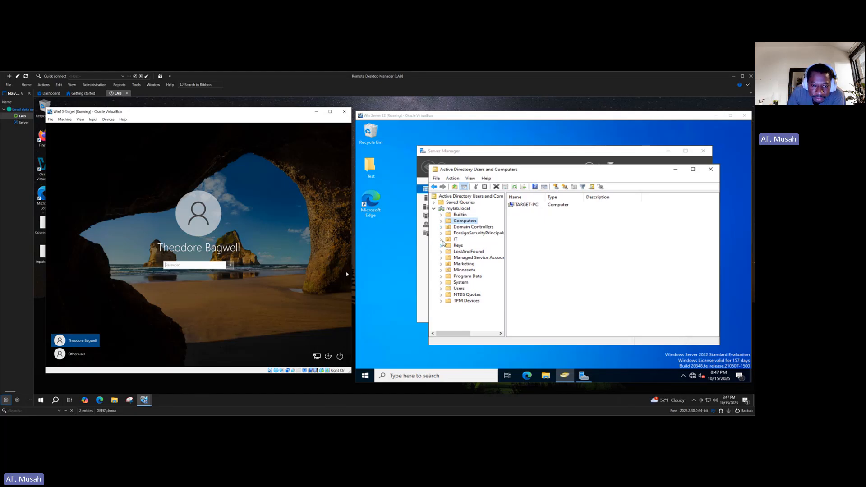
left_click(442, 241)
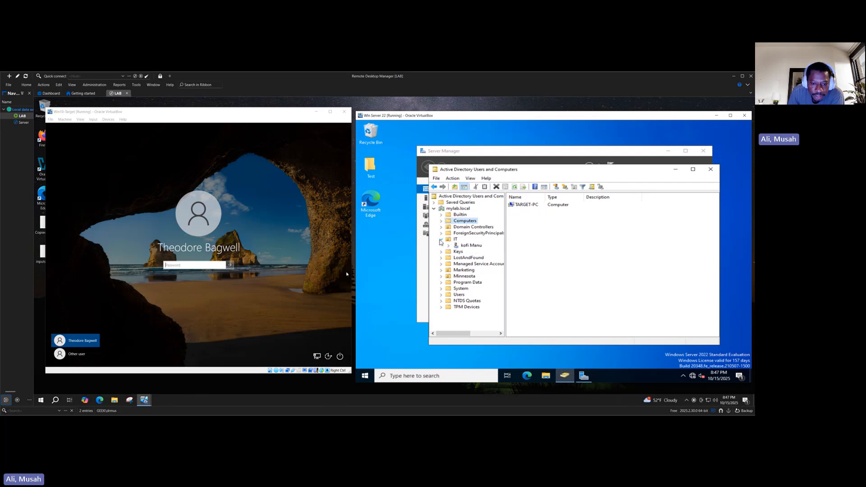
left_click(441, 239)
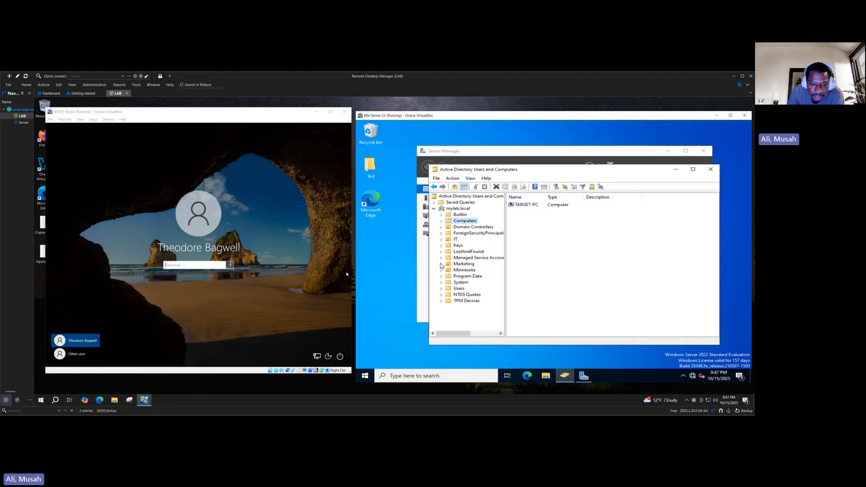
left_click(441, 264)
left_click(441, 264)
left_click(441, 270)
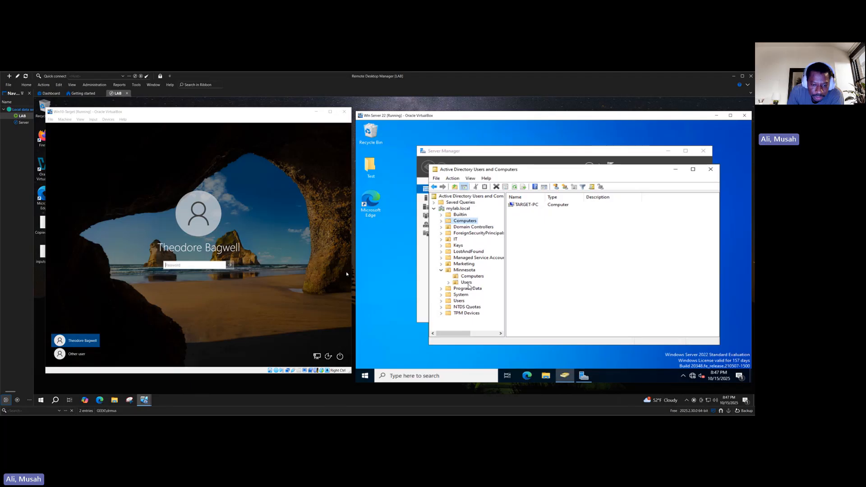
left_click(442, 271)
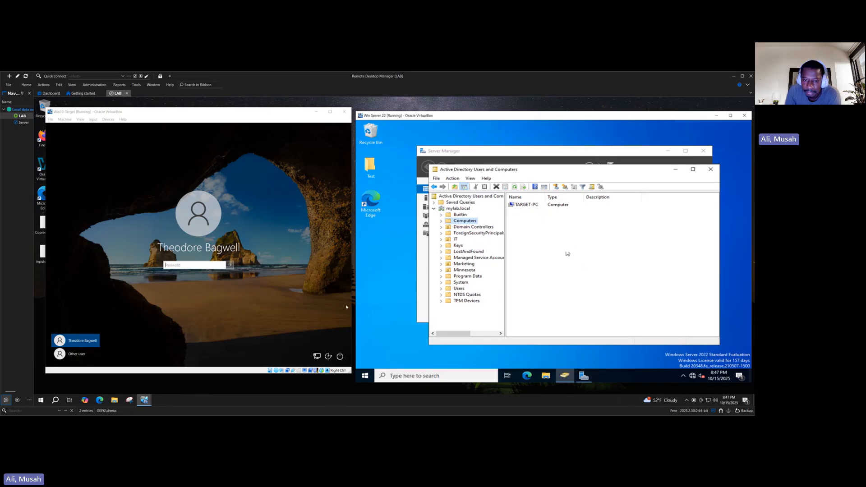
Step: Open Group Policy Management from Server Manager and expand the mylab.local domain
left_click(577, 154)
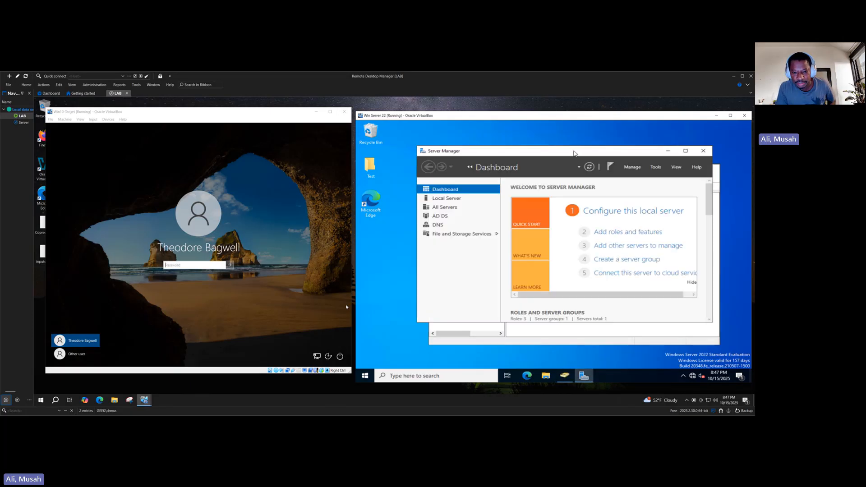
left_click(654, 170)
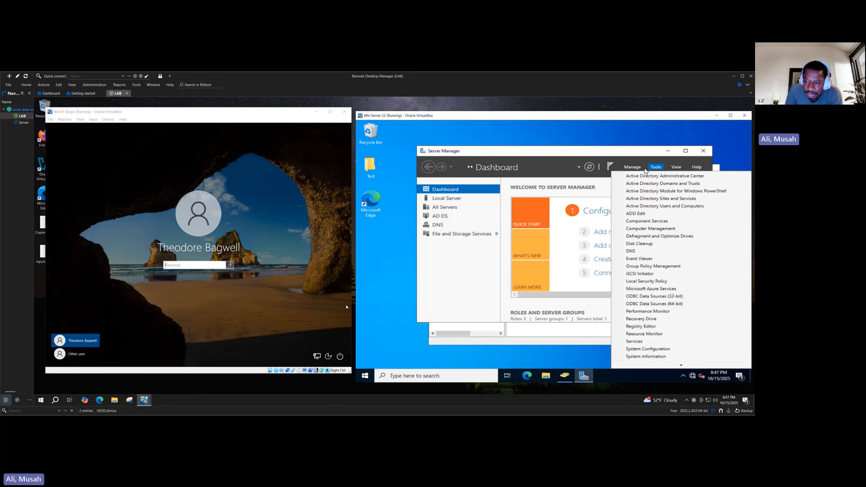
left_click(650, 267)
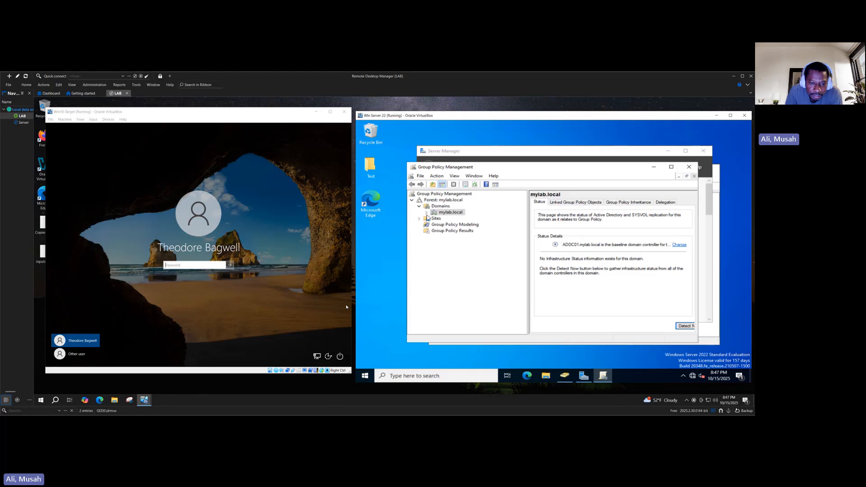
left_click(427, 213)
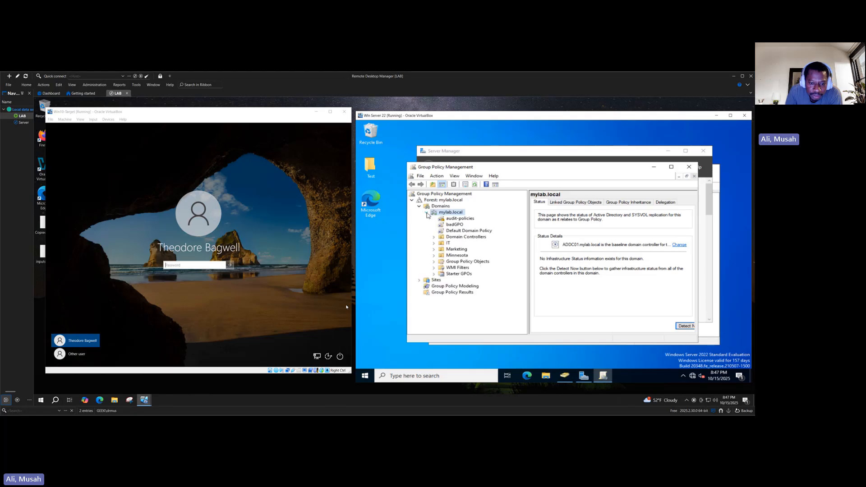
right_click(468, 233)
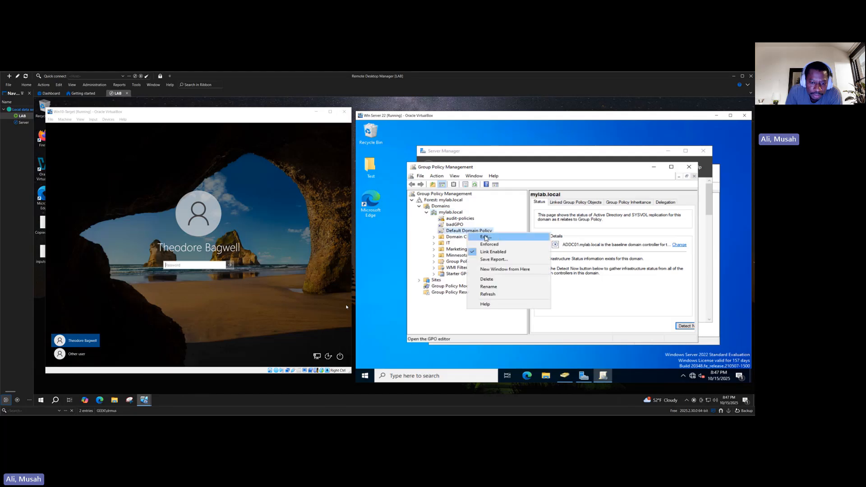
left_click(455, 313)
Step: Create a new group policy object named "Logging info" in the domain's Group Policy Objects container
right_click(474, 263)
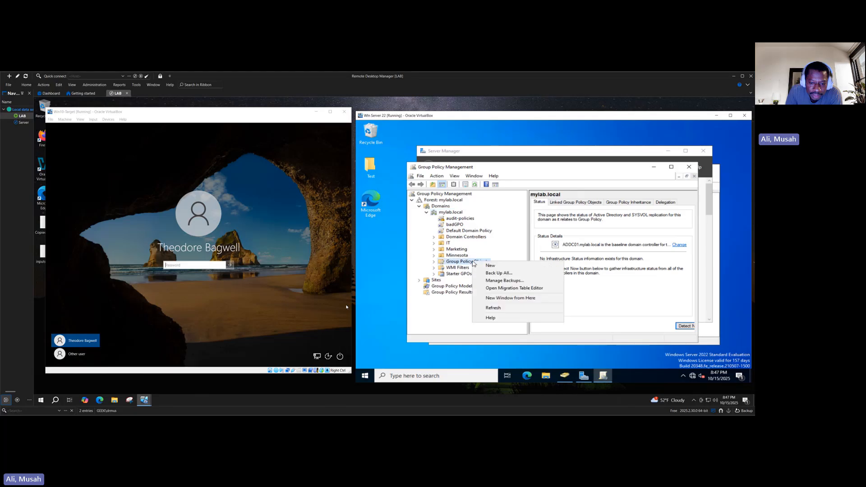
left_click(491, 266)
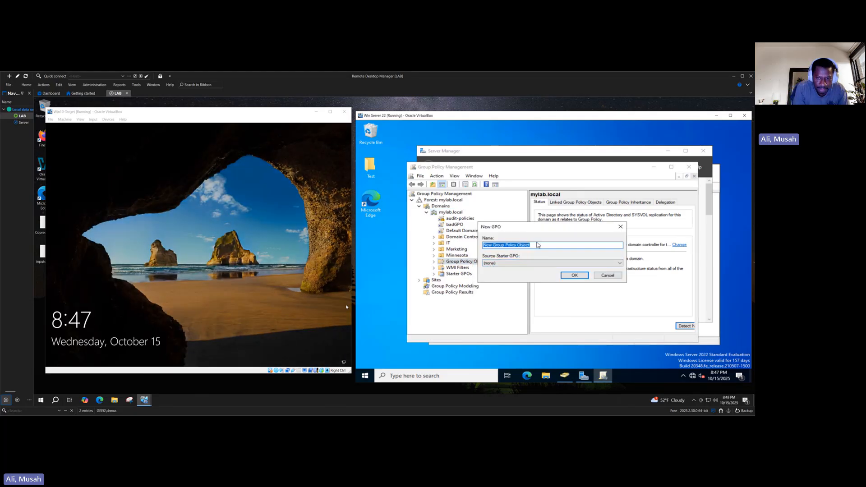
type("L")
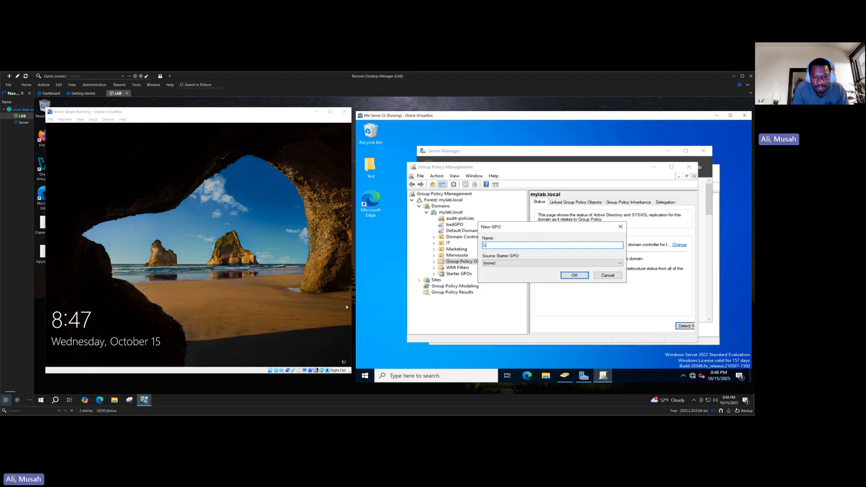
type("ogg")
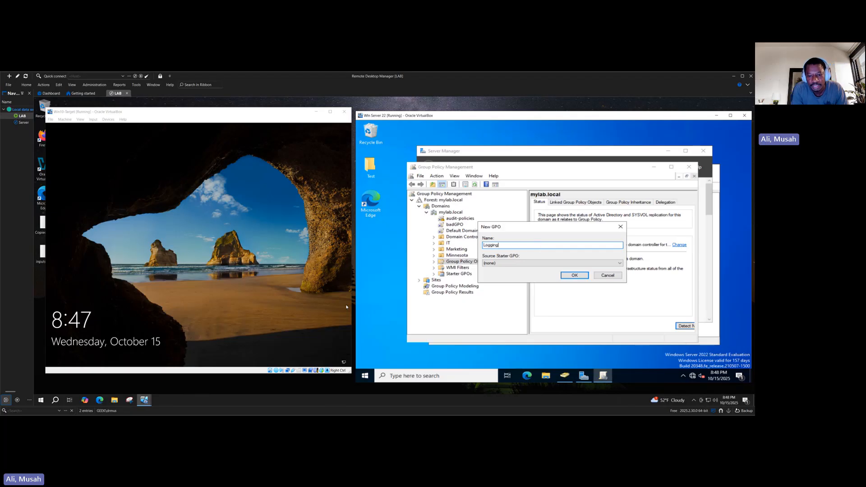
type("ing ")
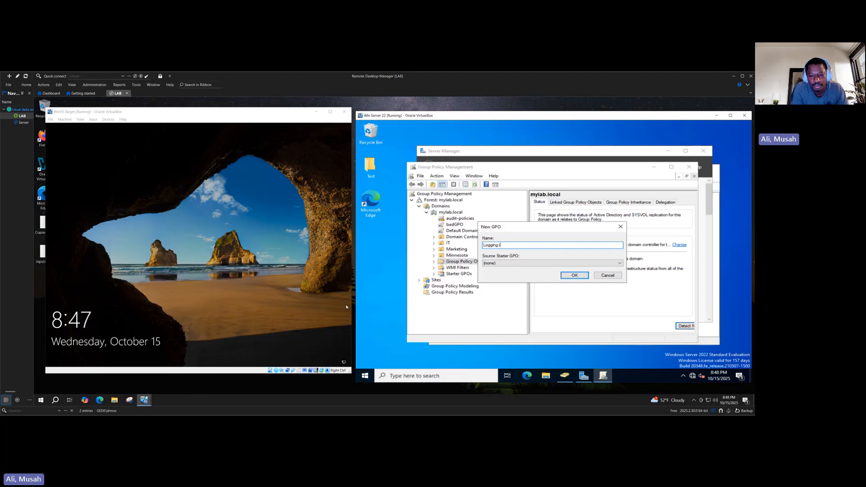
type("ingo")
key("BackSpace")
key("BackSpace")
type("fo")
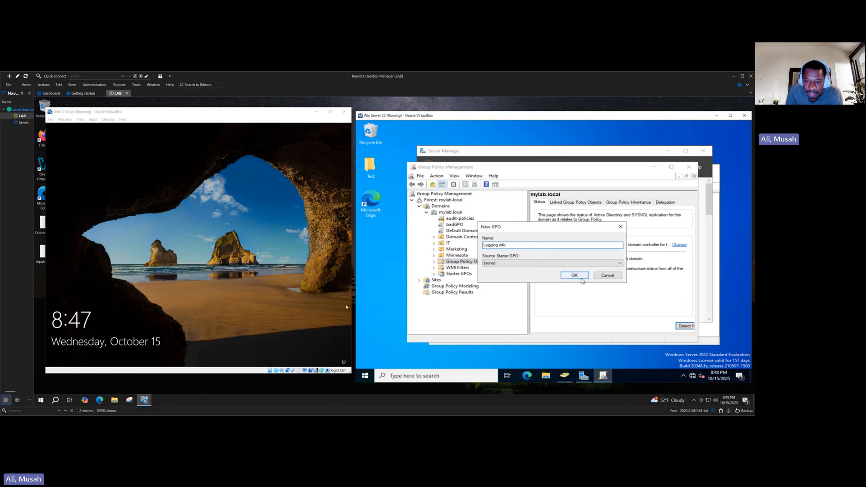
left_click(581, 276)
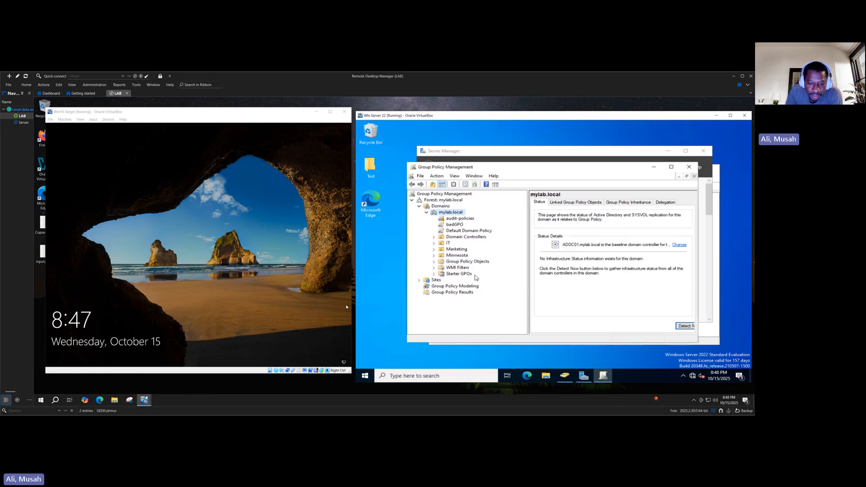
Step: Open the "Logging info" policy object under Group Policy Objects for editing
left_click(433, 261)
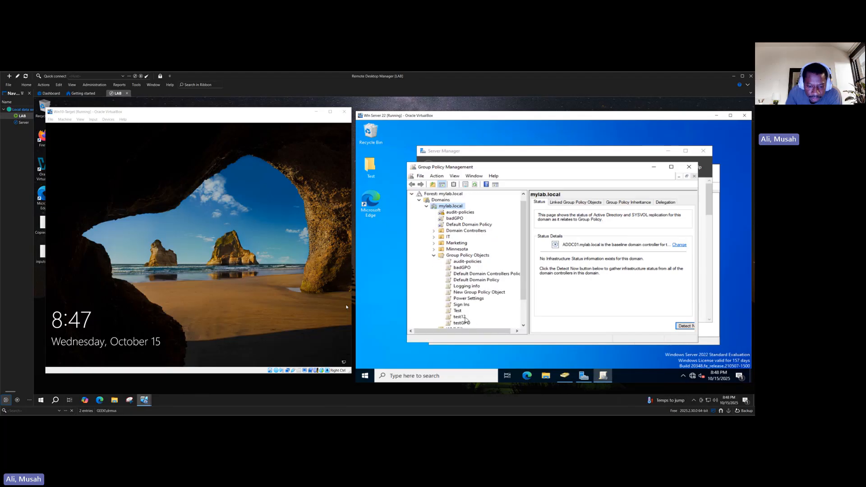
scroll(466, 320, "down", 1)
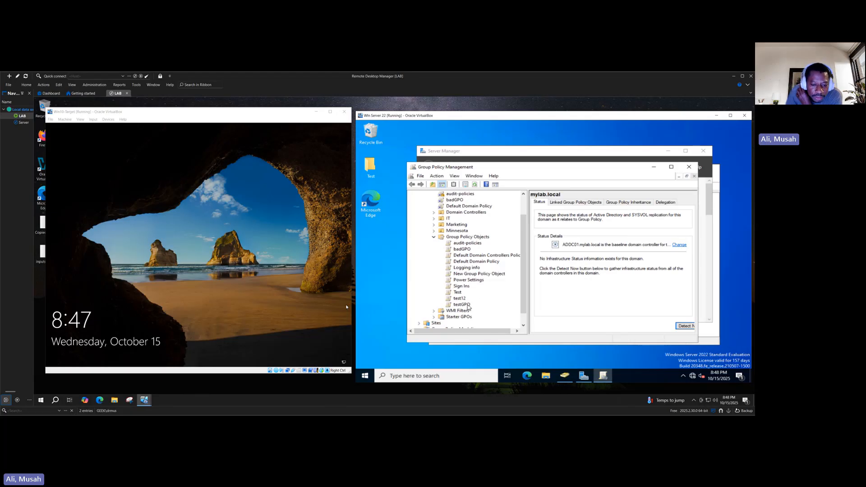
right_click(469, 268)
left_click(482, 269)
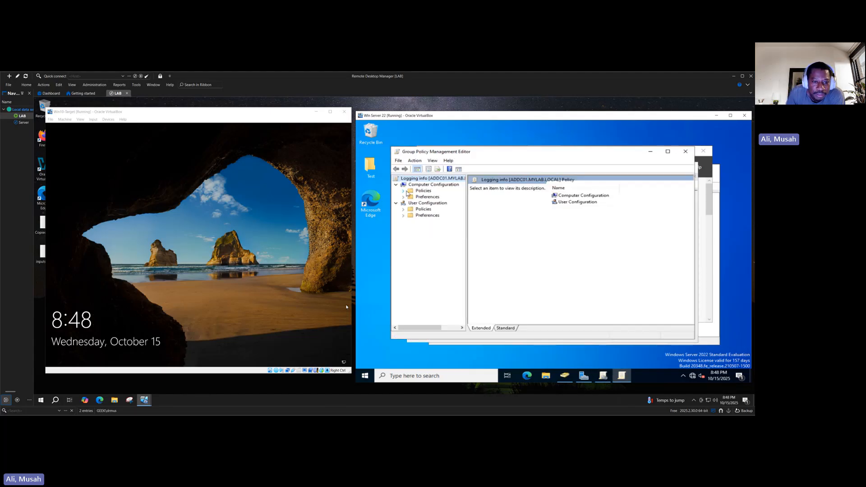
Step: Show the Logon/Logoff audit policies under Computer Configuration, Windows Settings, Security Settings, Advanced Audit Policy Configuration
left_click(403, 191)
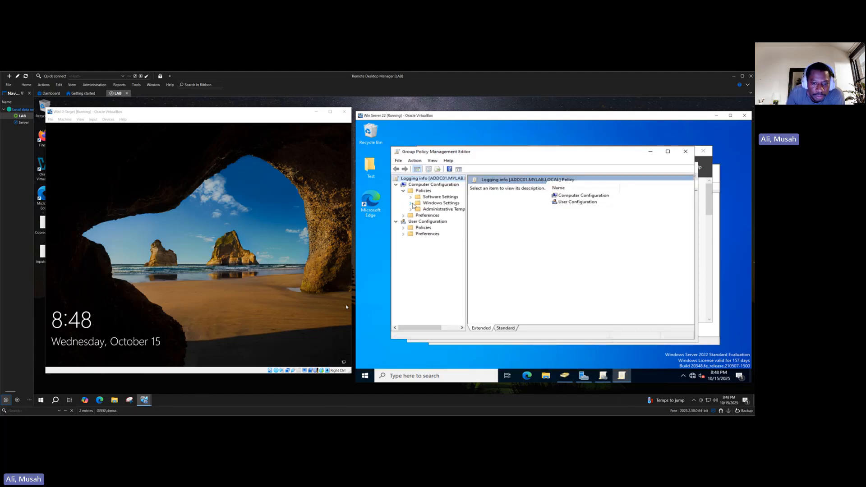
left_click(410, 203)
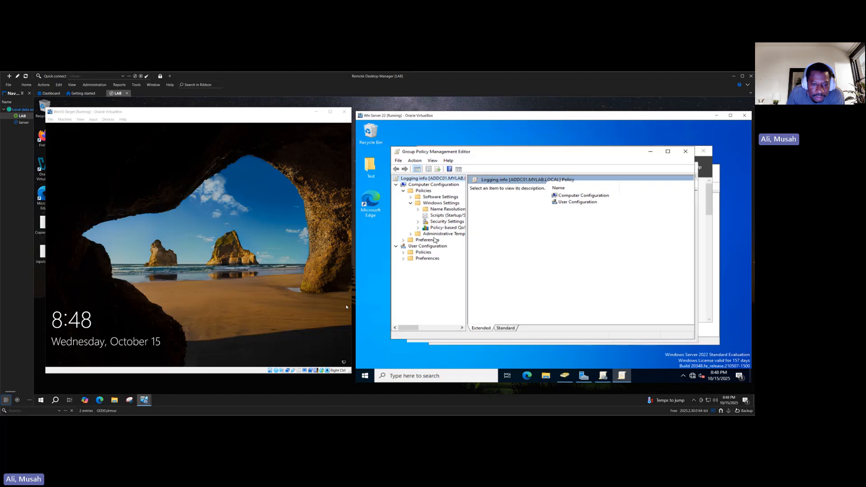
left_click(417, 221)
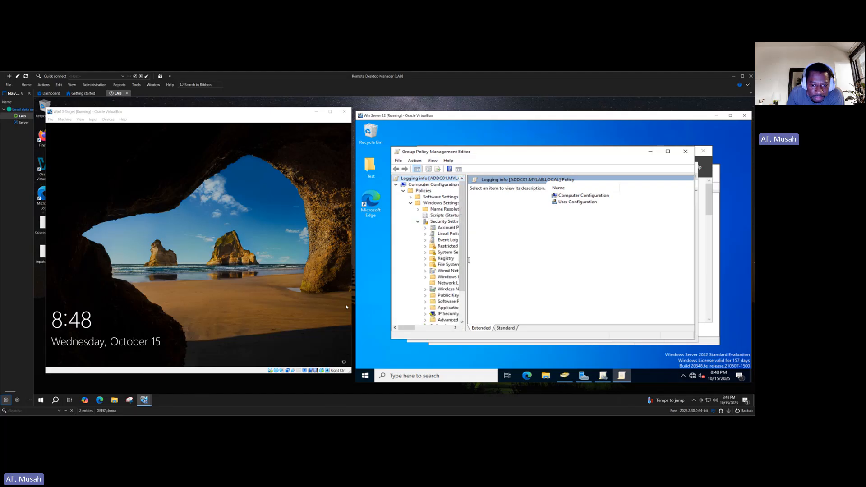
left_click_drag(466, 262, 529, 262)
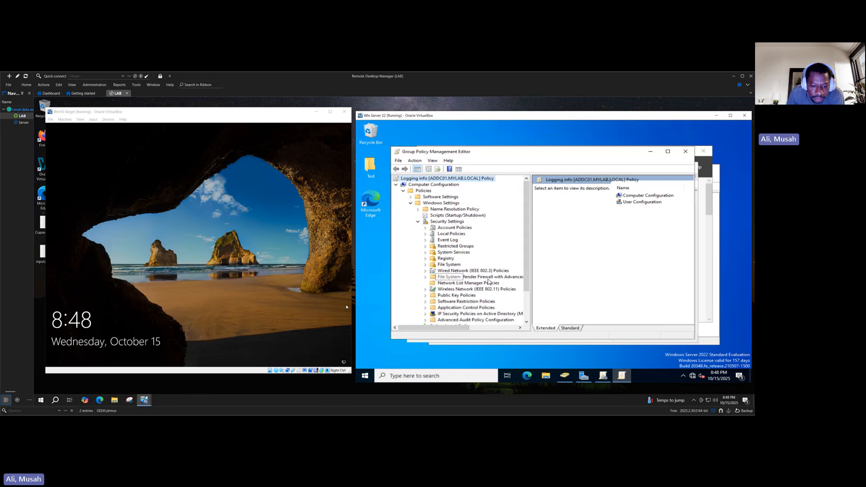
scroll(458, 301, "down", 1)
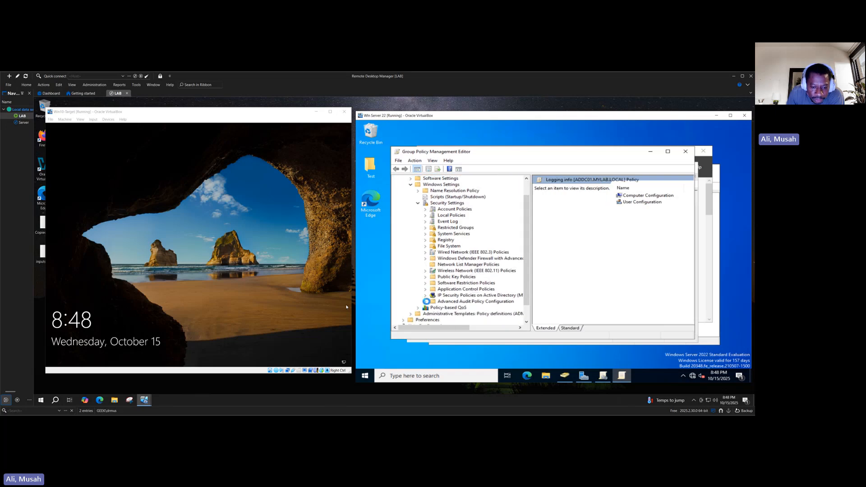
left_click(425, 301)
double_click(460, 308)
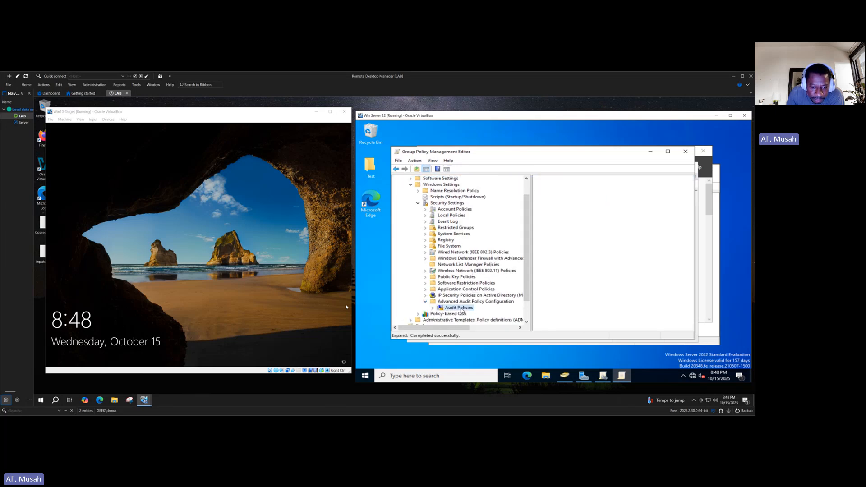
scroll(491, 276, "down", 1)
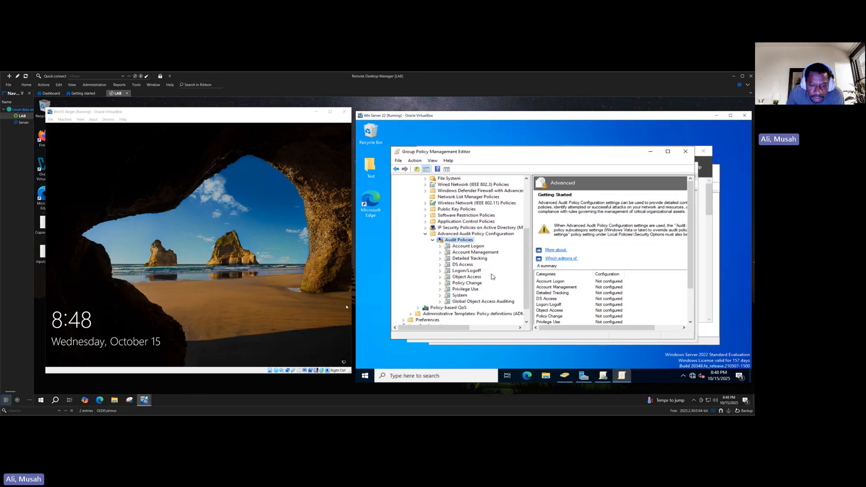
left_click(467, 271)
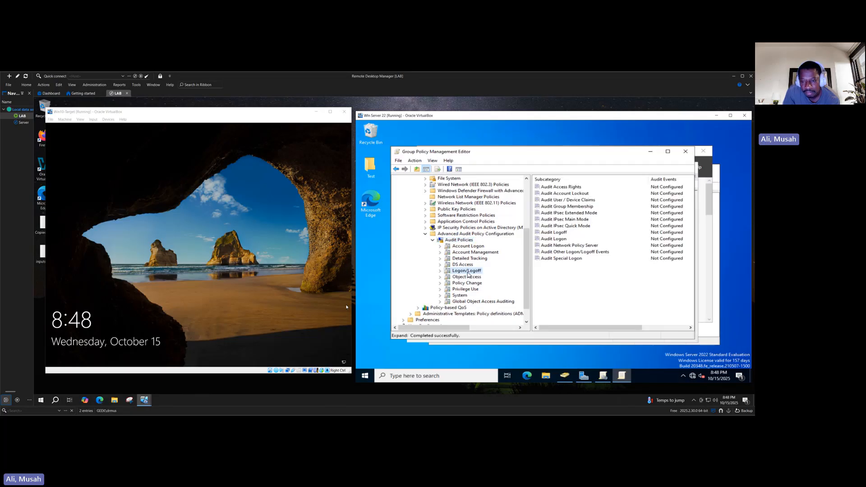
Step: Configure the Audit Logon policy to audit both Success and Failure events and apply it
double_click(555, 239)
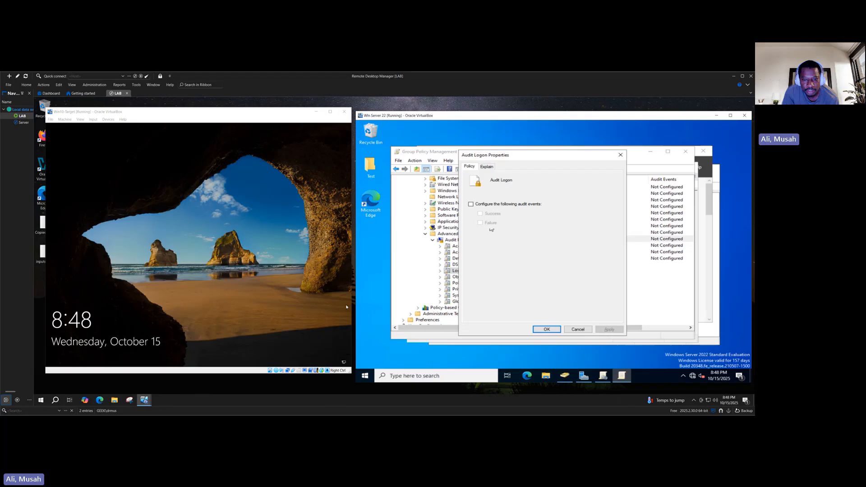
left_click(471, 205)
left_click(480, 213)
left_click(480, 222)
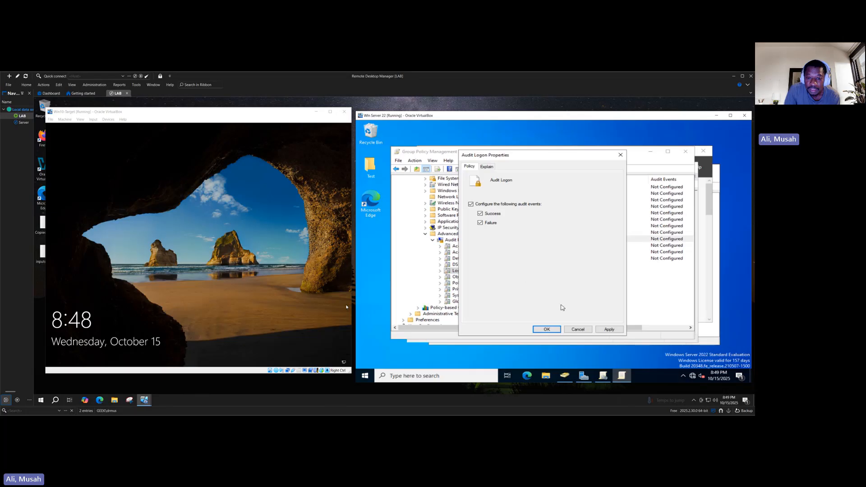
left_click(608, 330)
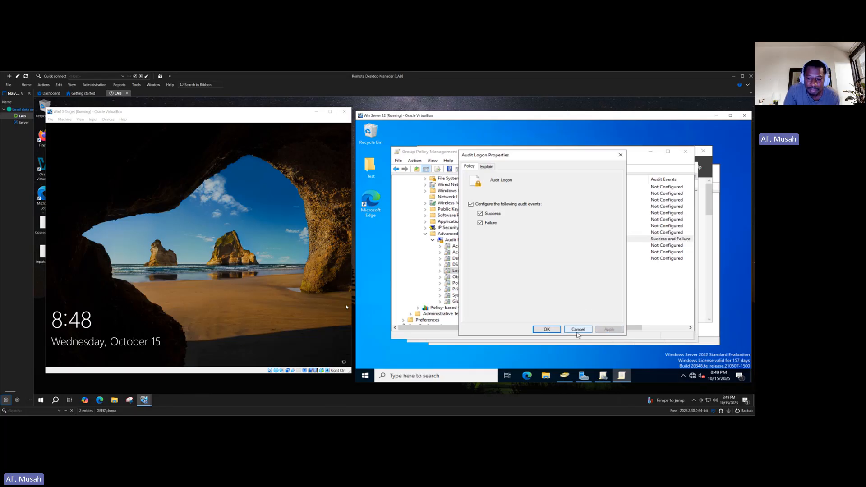
Step: Close the Audit Logon policy's properties
left_click(577, 330)
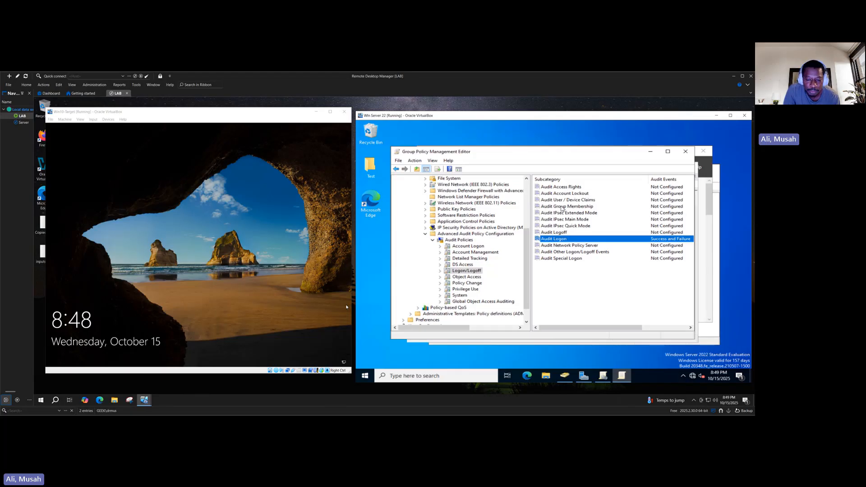
left_click(469, 246)
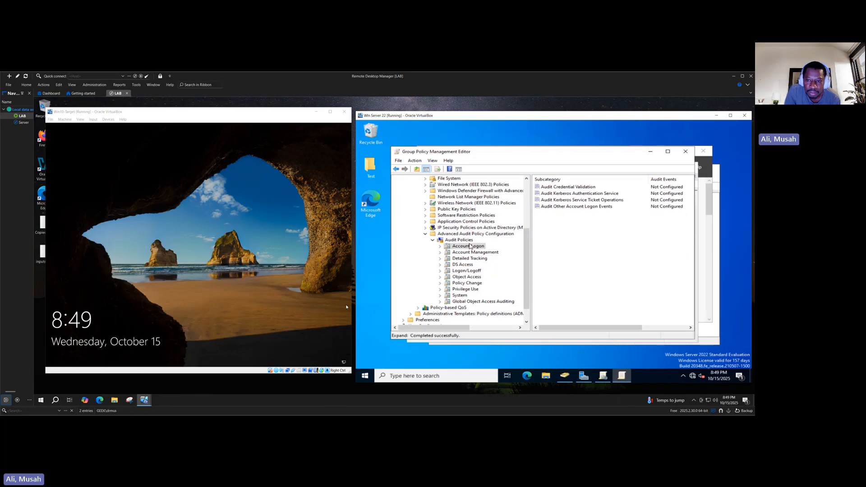
double_click(575, 190)
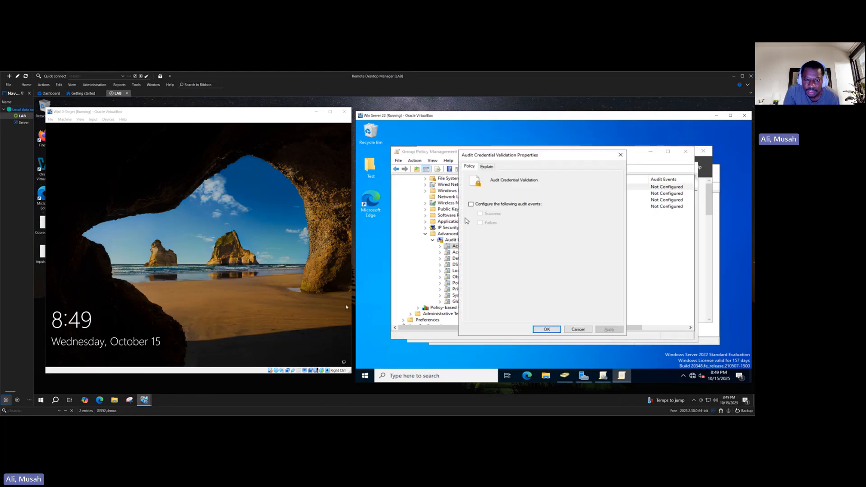
left_click(471, 205)
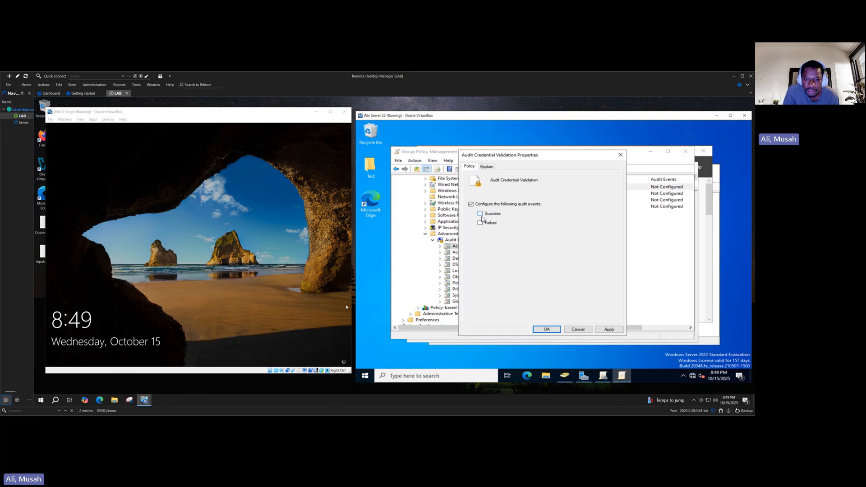
left_click(480, 214)
left_click(480, 222)
left_click(580, 330)
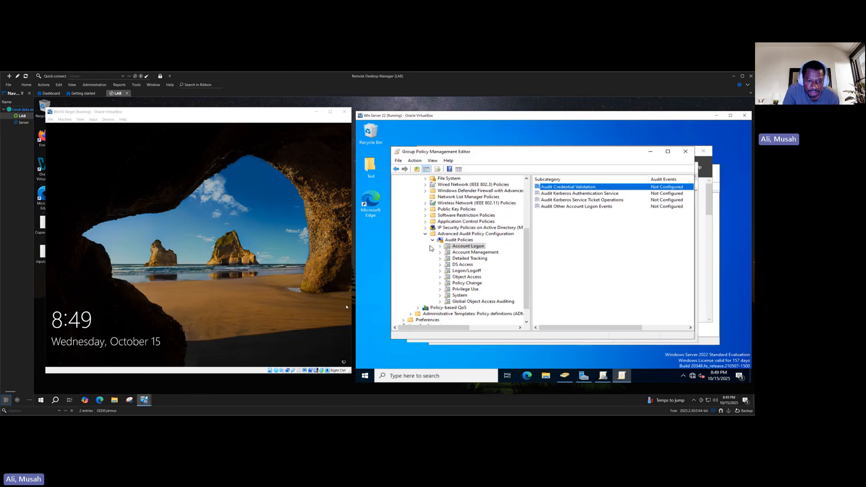
Step: Return to the root of the "Logging info" policy in the editor
left_click(396, 169)
left_click(396, 169)
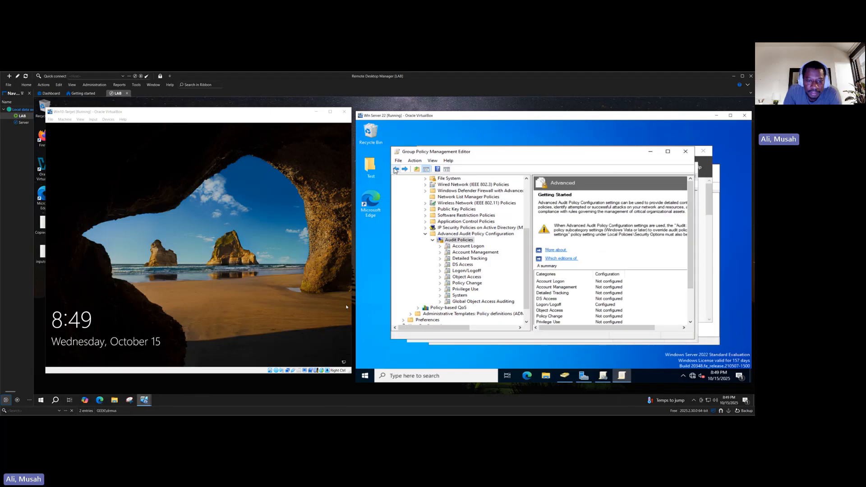
left_click(395, 169)
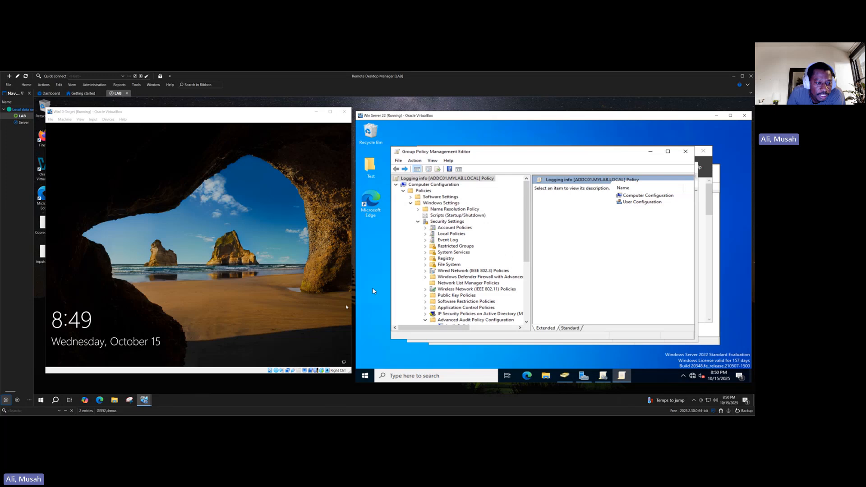
Step: Submit a wrong account password on the Windows 10 target's sign-in screen to generate a failed logon
left_click(265, 289)
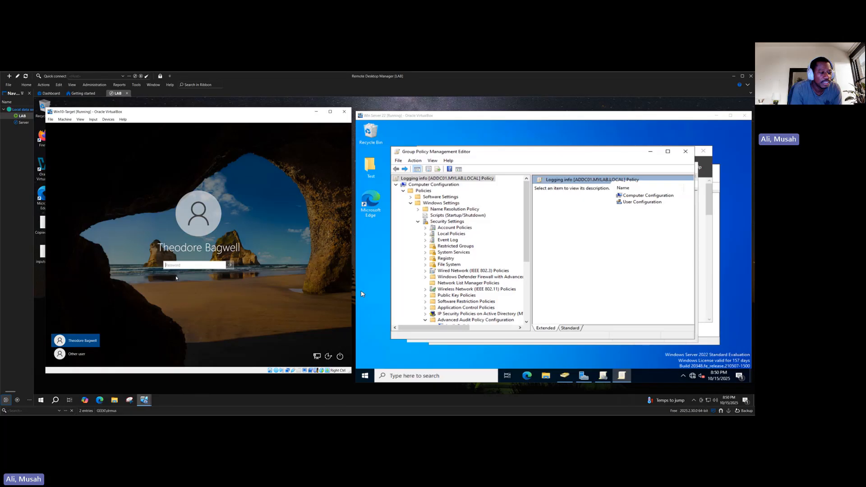
type("•••••••••••")
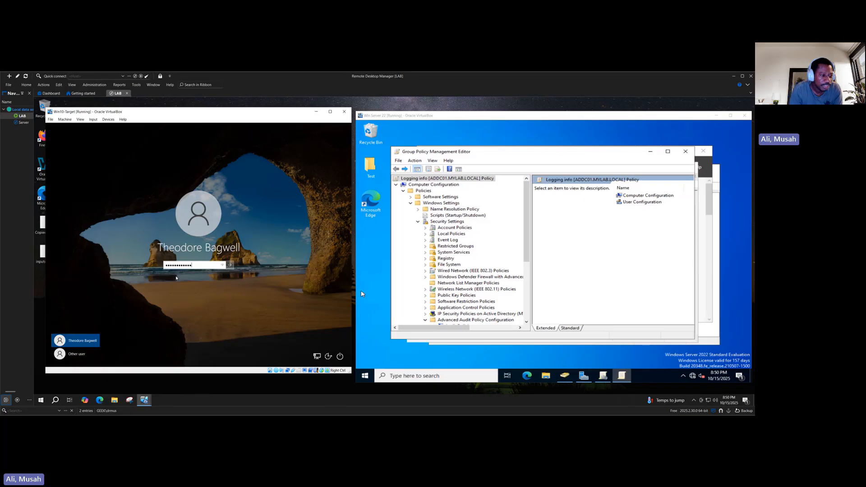
key("Return")
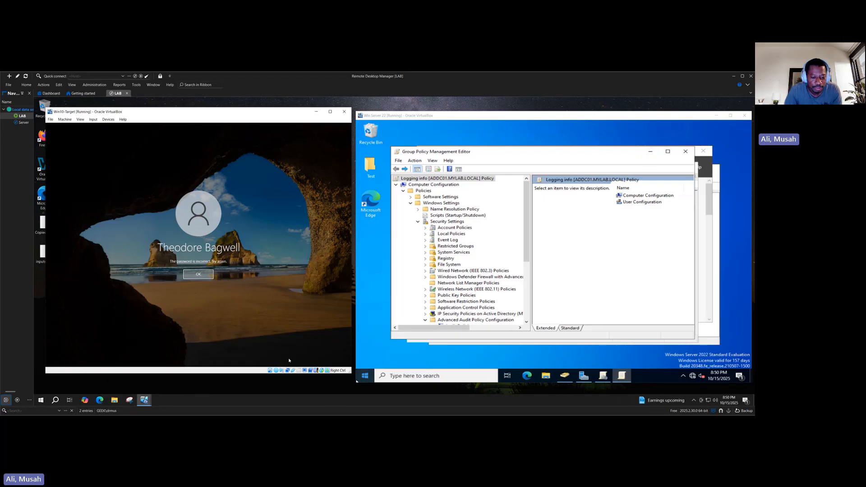
Step: Open Event Viewer on the Windows Server machine and show the Security log under Windows Logs
left_click(365, 376)
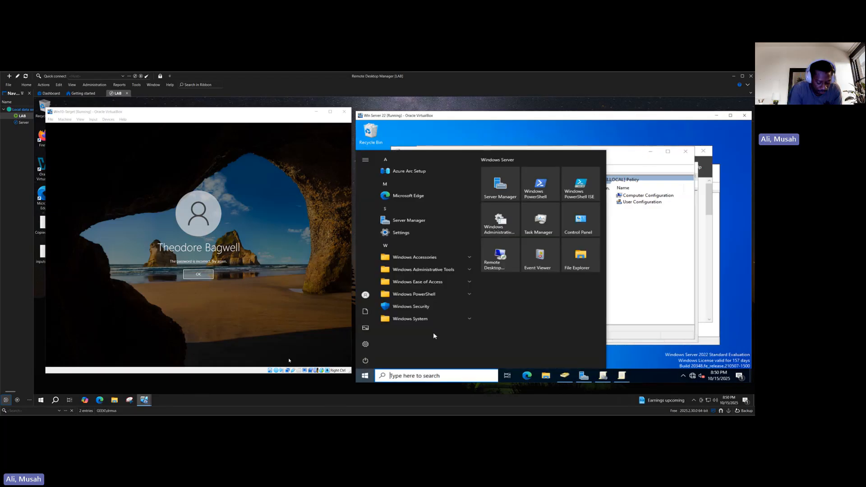
type("even")
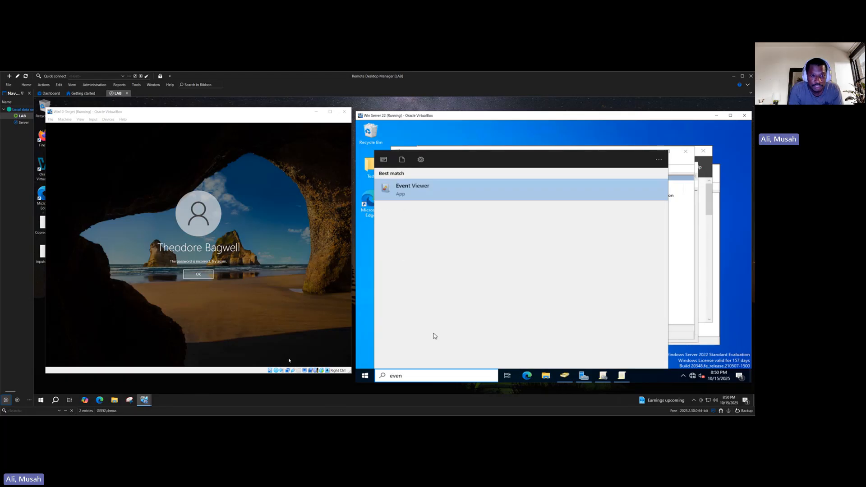
key("Return")
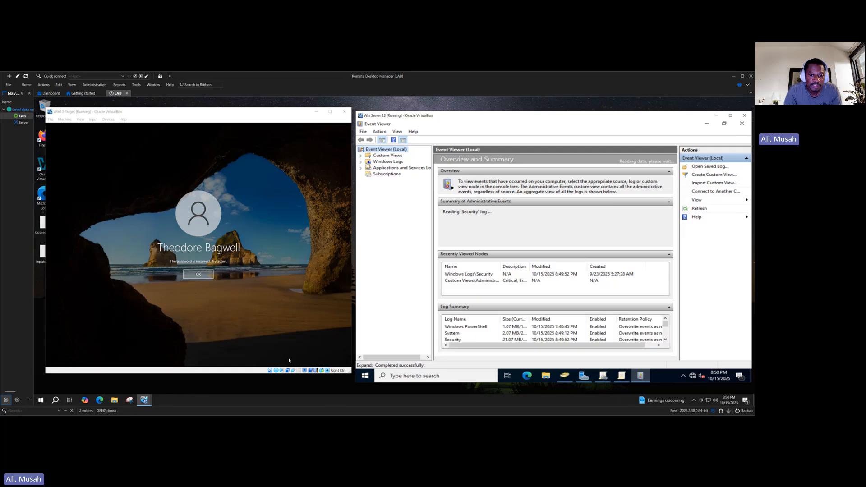
left_click(361, 162)
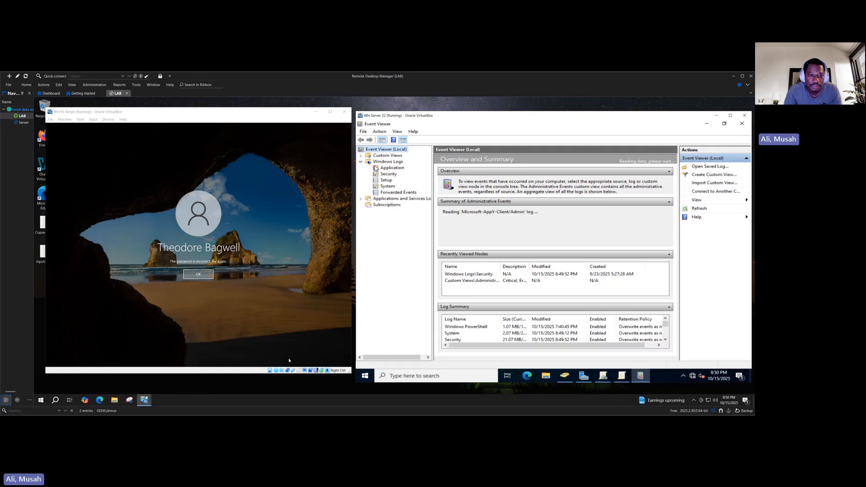
left_click(387, 174)
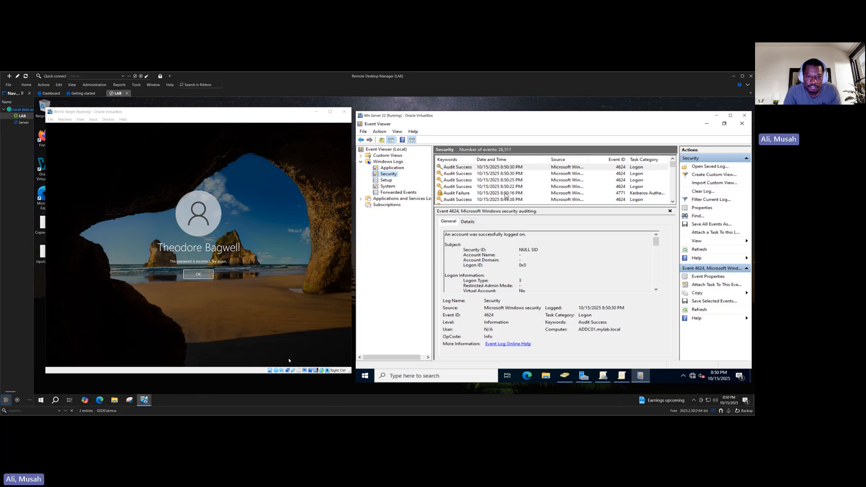
Step: Examine the account name in the latest Audit Failure event, dismiss the target's sign-in message, and close Event Viewer
left_click(464, 195)
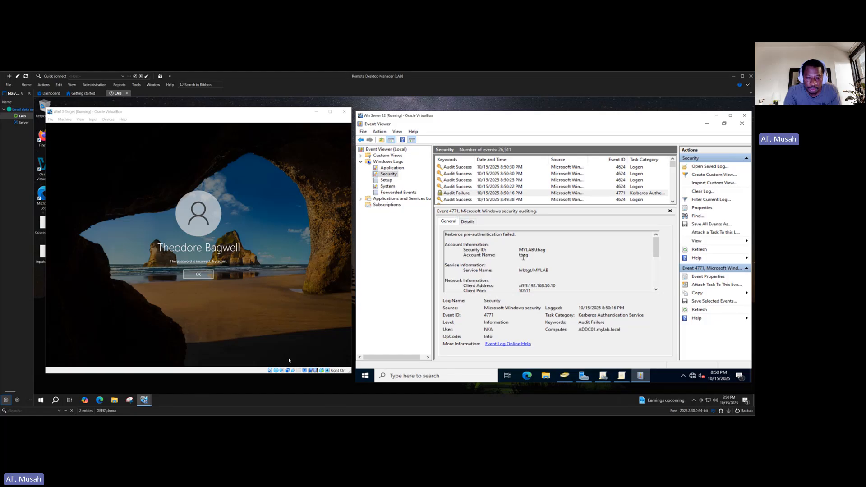
left_click_drag(517, 256, 531, 255)
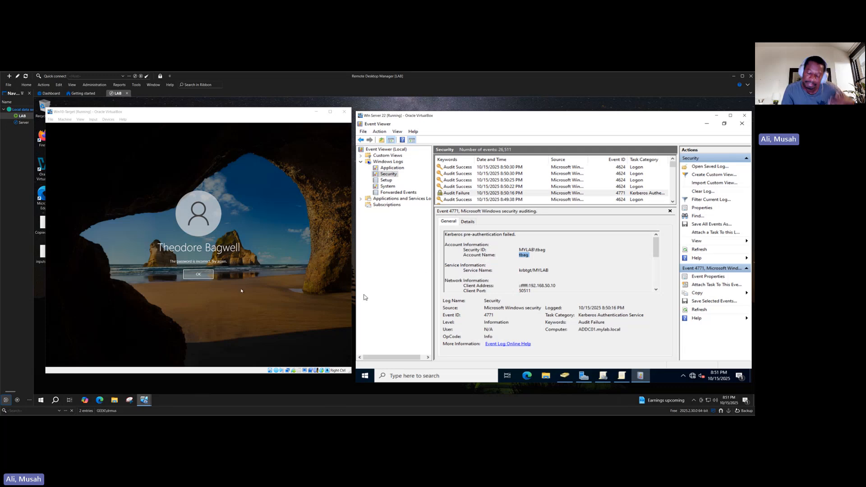
left_click(199, 275)
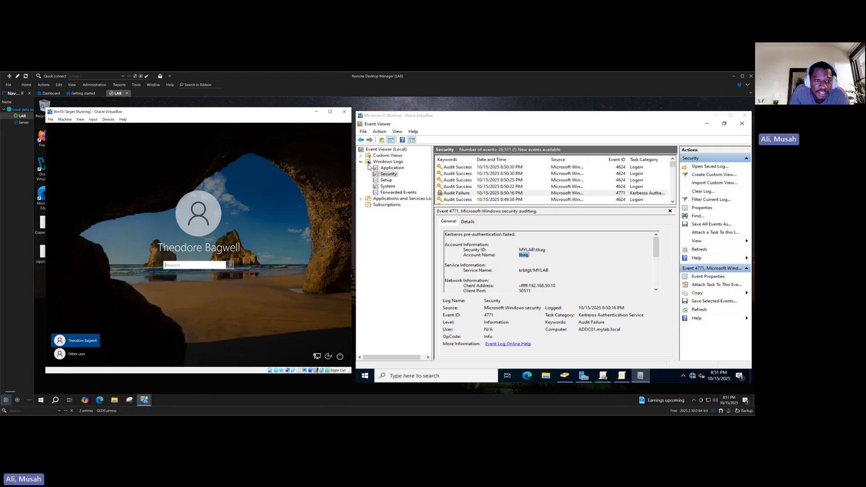
left_click(743, 123)
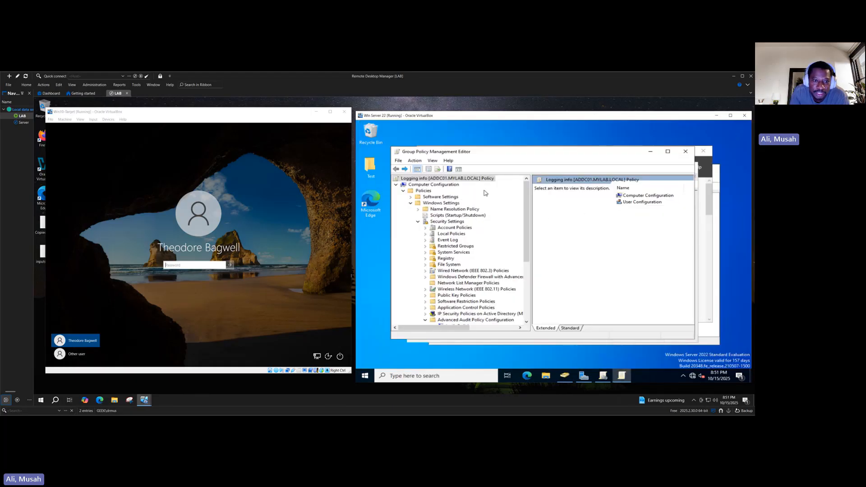
Step: Collapse Computer Configuration in the "Logging info" policy and close the Group Policy Management Editor
left_click(395, 185)
left_click(396, 190)
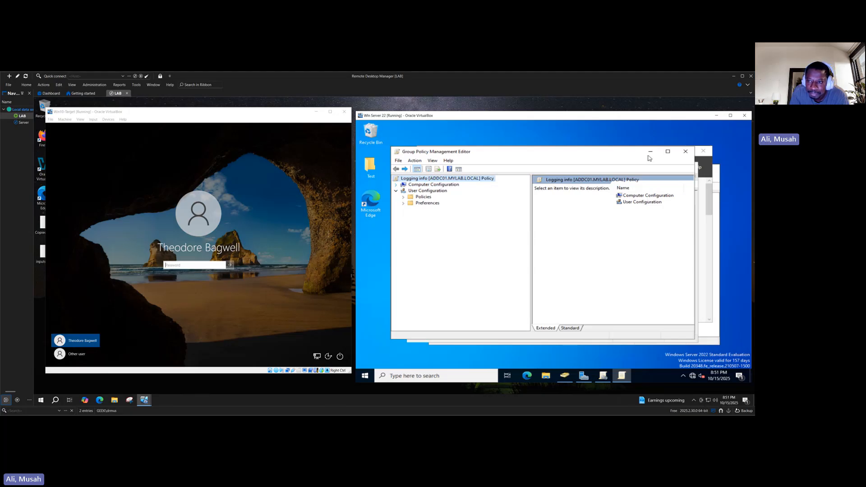
left_click_drag(631, 153, 621, 150)
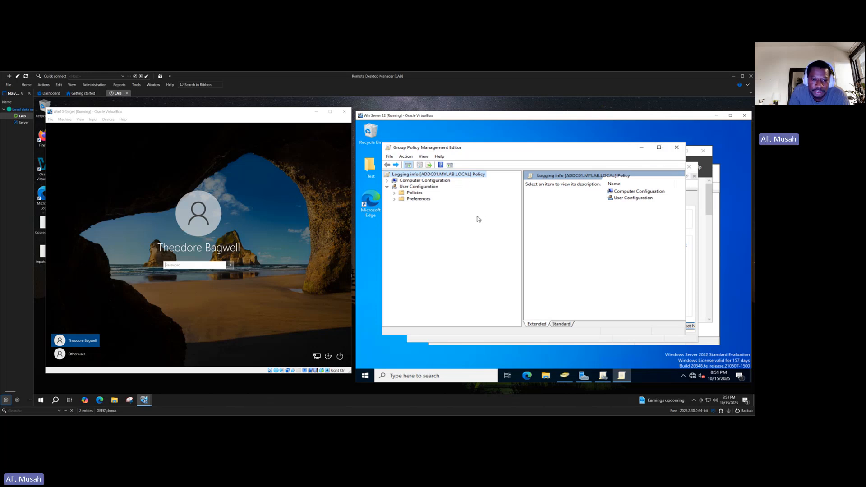
left_click(676, 147)
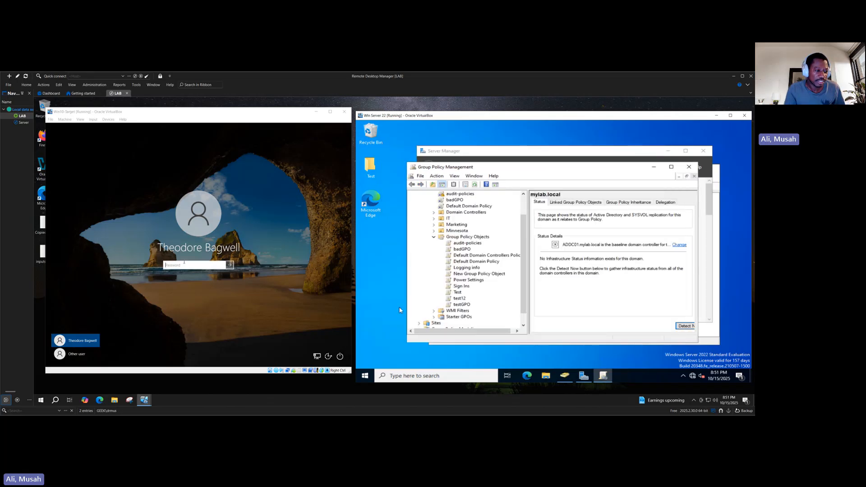
Step: Begin entering the account password on the Windows 10 target's sign-in screen
left_click(184, 267)
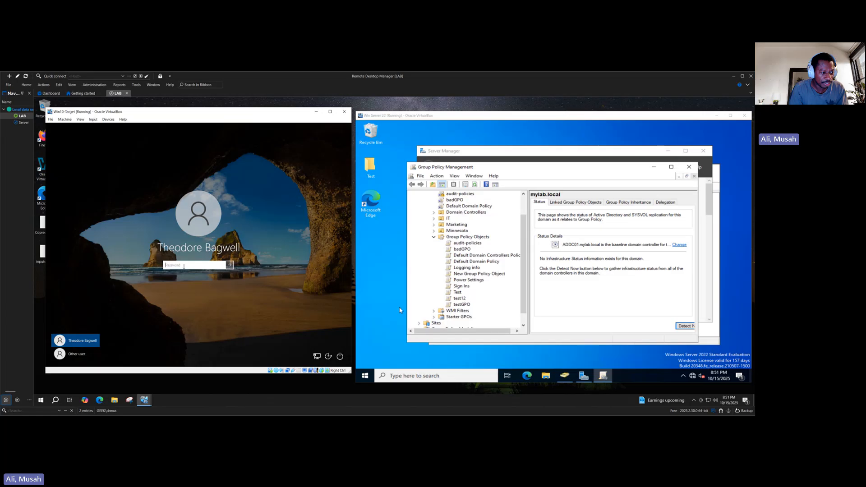
type("***")
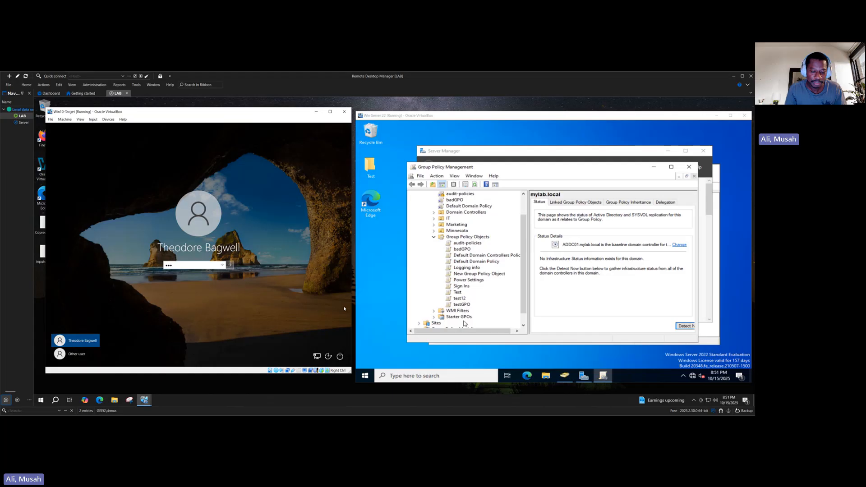
Step: Open Command Prompt on the server, try to refresh group policy by running gpudate twice, and close it
left_click(365, 376)
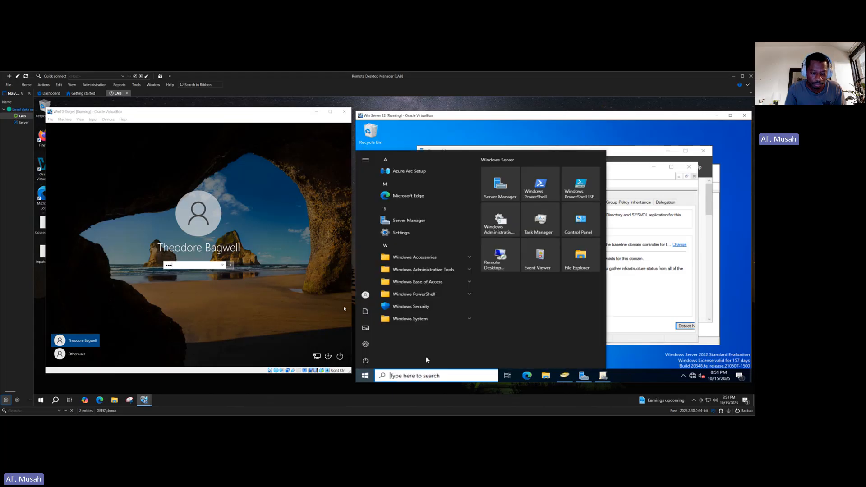
type("md")
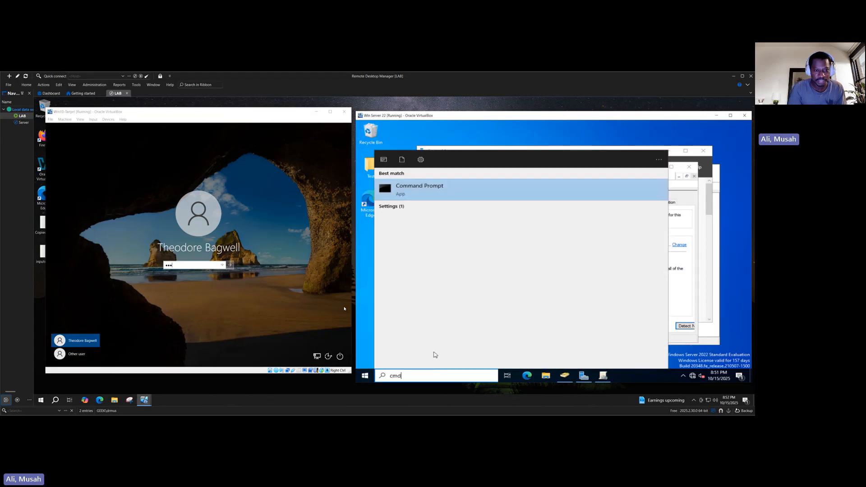
key("Return")
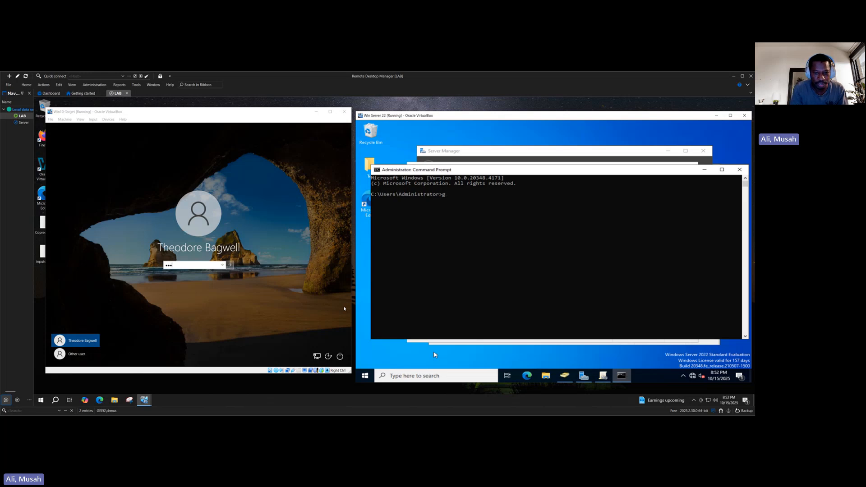
type("pu")
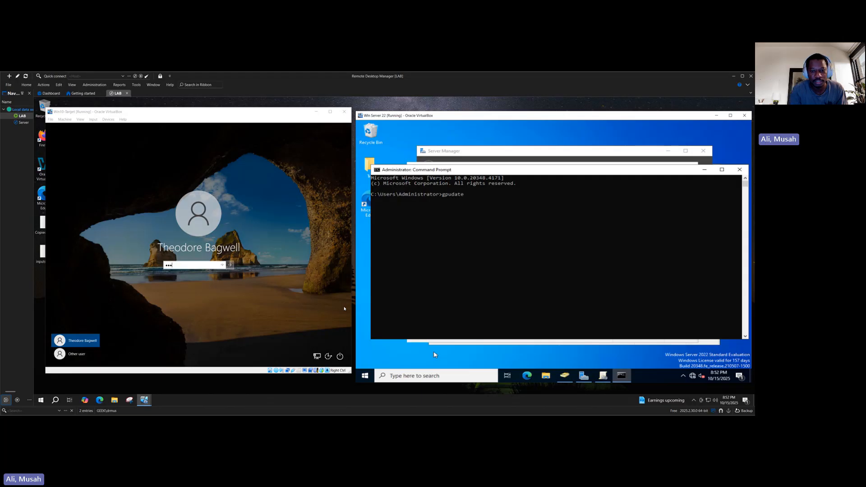
type("date")
key("Return")
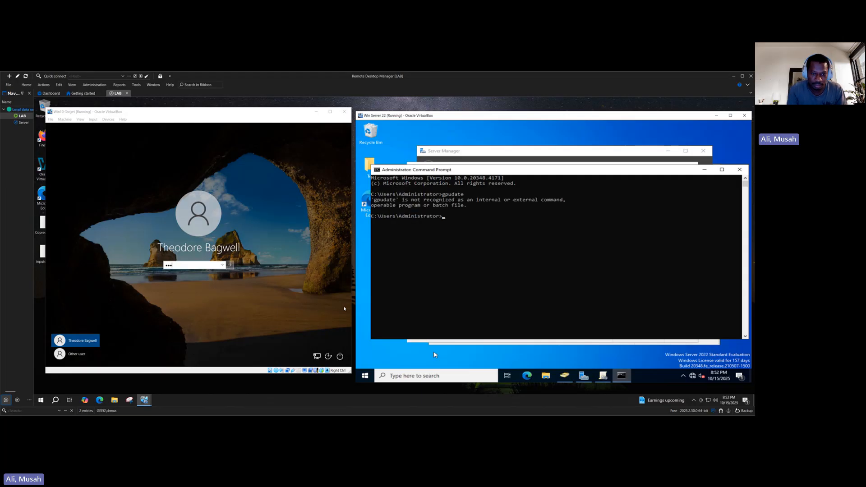
type("gp")
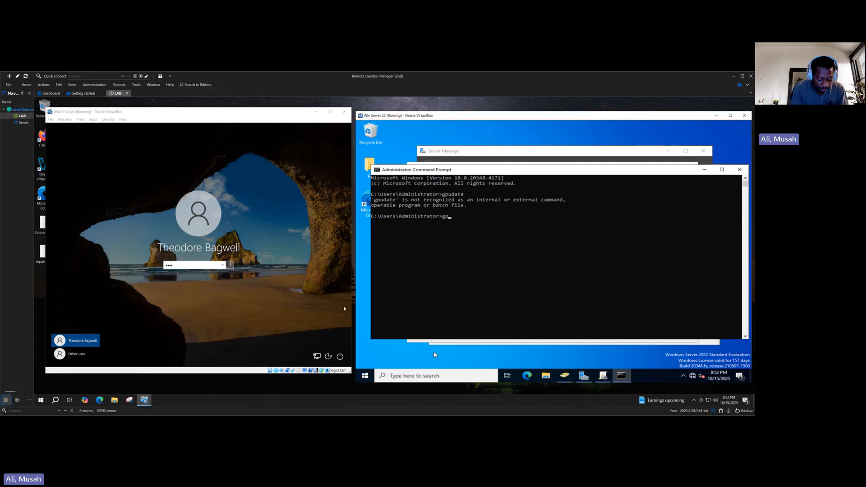
type("u")
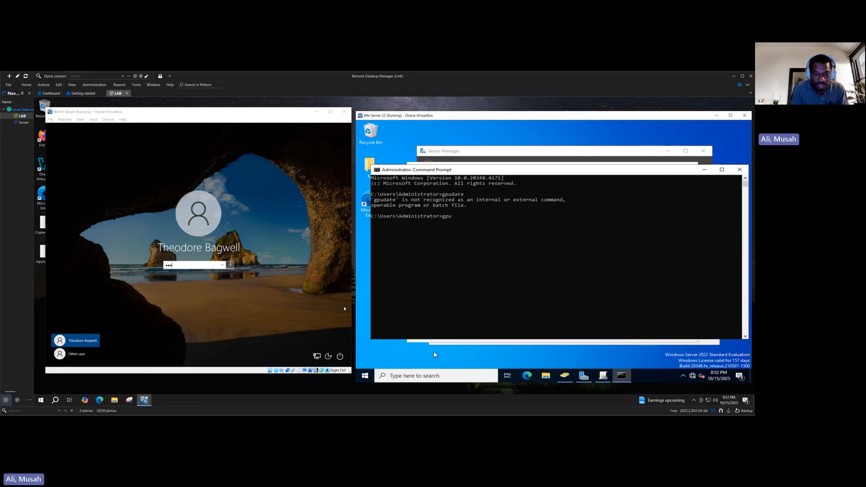
type("date")
key("Return")
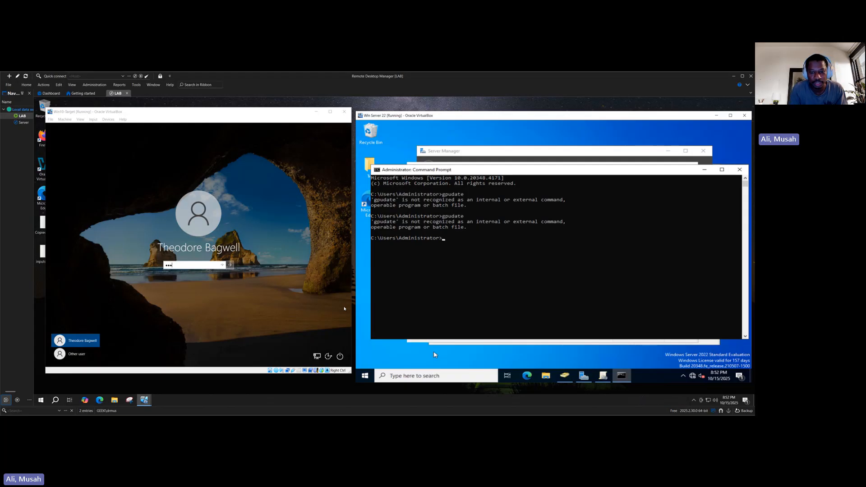
left_click(740, 169)
Step: Refresh group policy on the server by searching for and running gpupdate
left_click(365, 375)
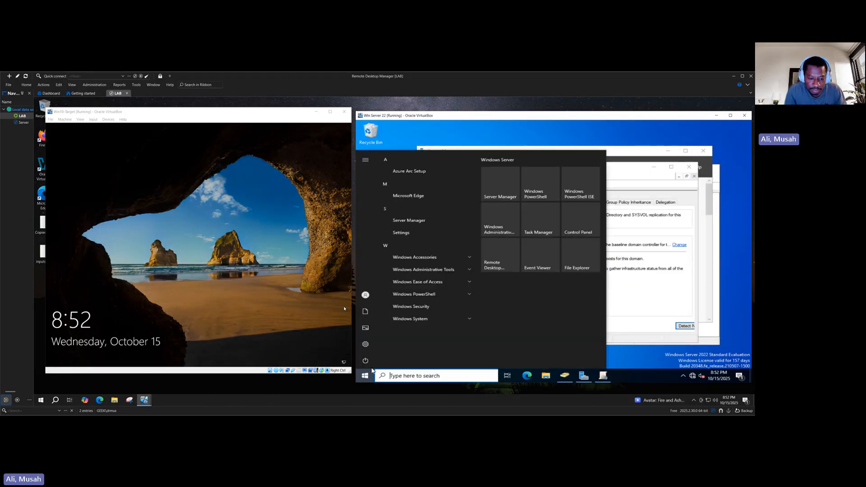
type("gp")
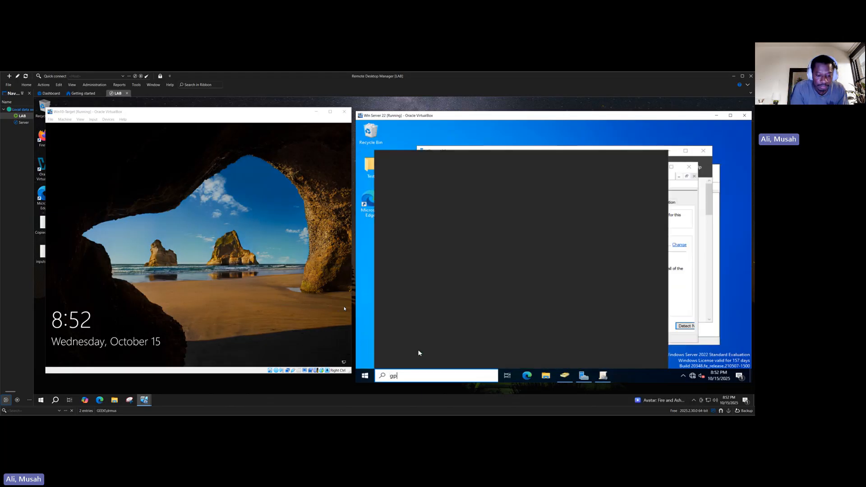
type("udate")
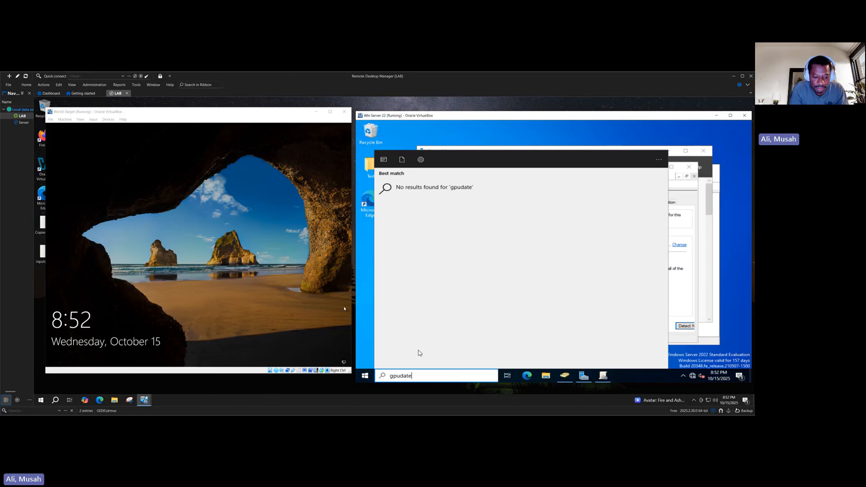
key("BackSpace")
key("BackSpace")
key("BackSpace")
key("BackSpace")
type("p")
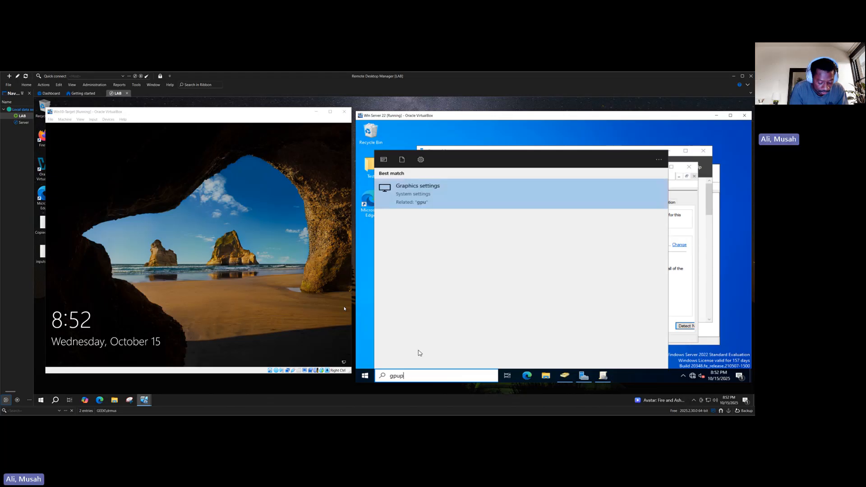
type("date")
key("Return")
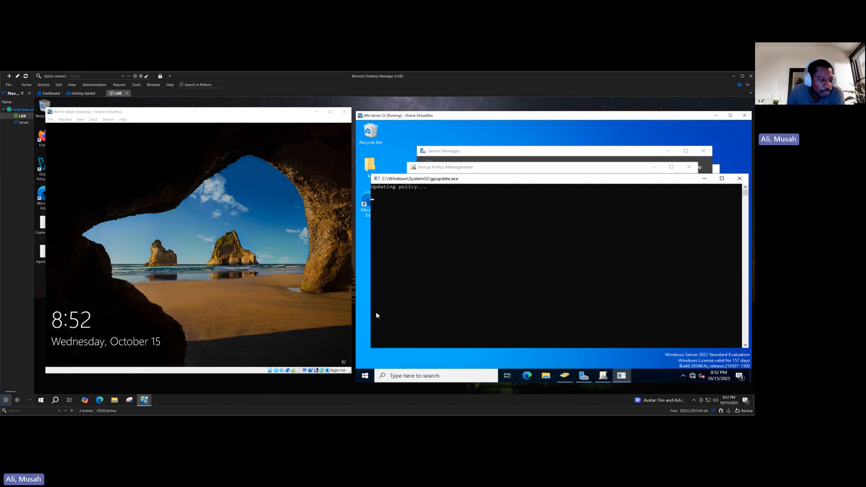
Step: Sign in to the Windows 10 target by entering the account password on its sign-in screen
left_click(233, 270)
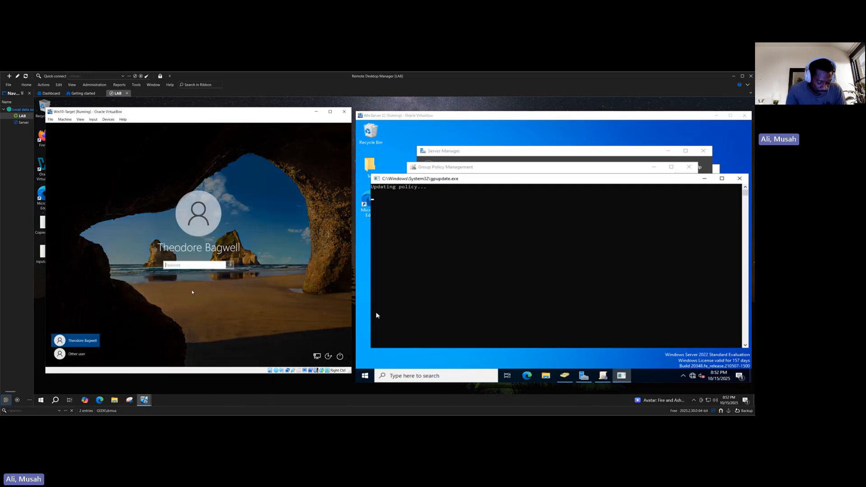
type("•")
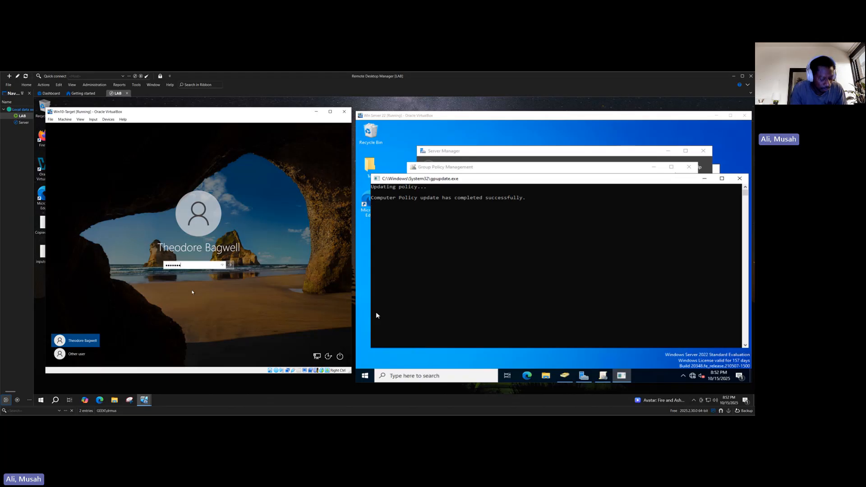
key("Return")
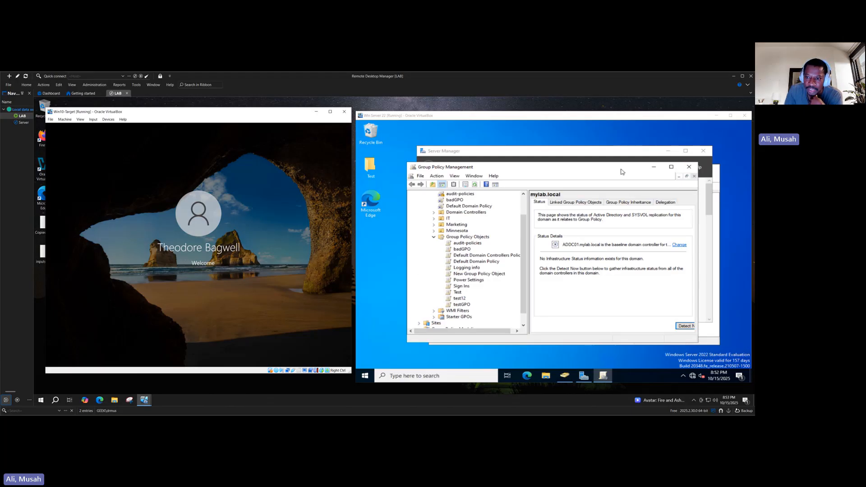
Step: Close the Group Policy Management console and bring Active Directory Users and Computers to the front
left_click_drag(621, 170, 617, 170)
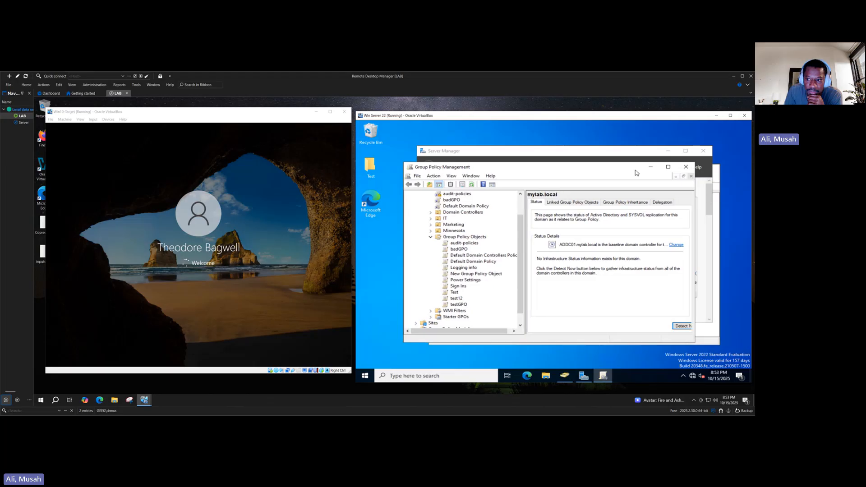
left_click(686, 168)
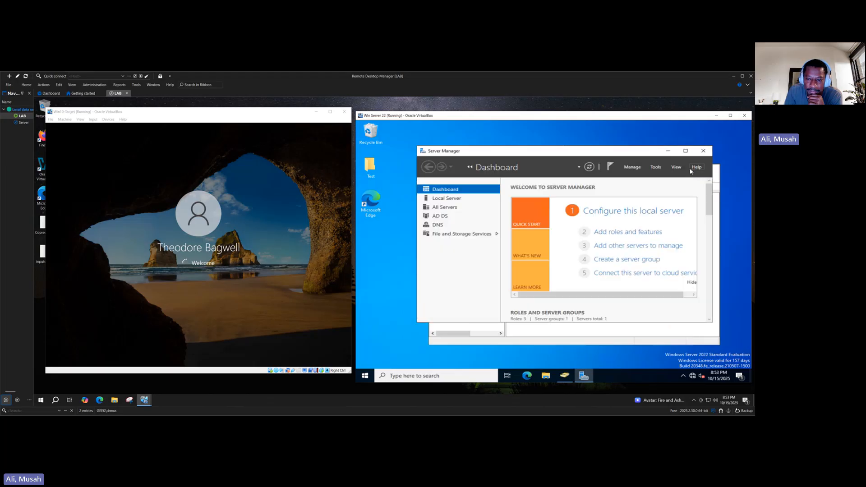
left_click(546, 342)
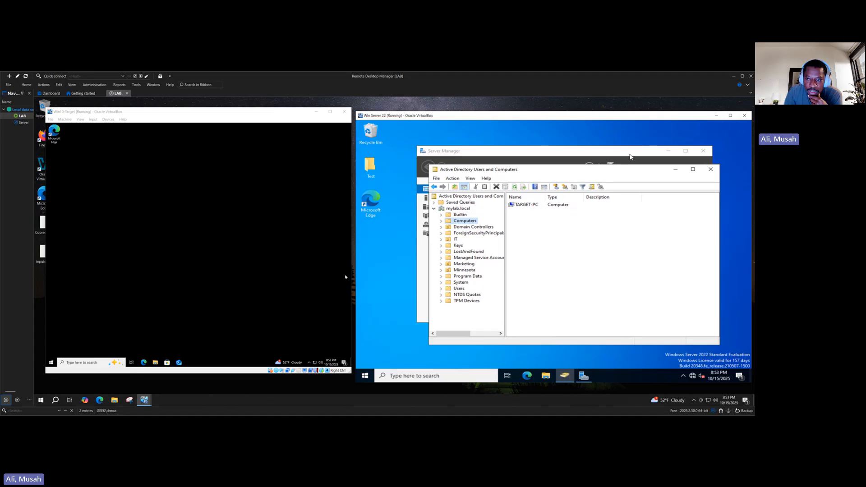
Step: Reopen Group Policy Management from Server Manager, expand mylab.local, and view the audit-policies link's scope
left_click(630, 157)
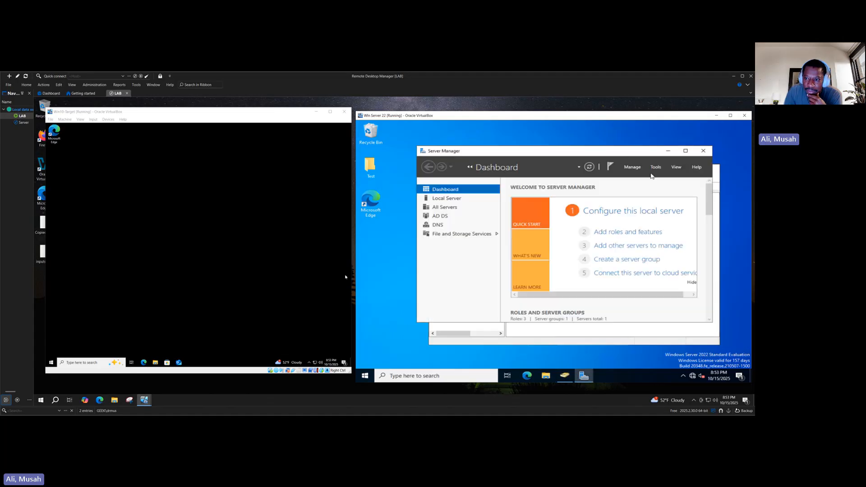
left_click(657, 168)
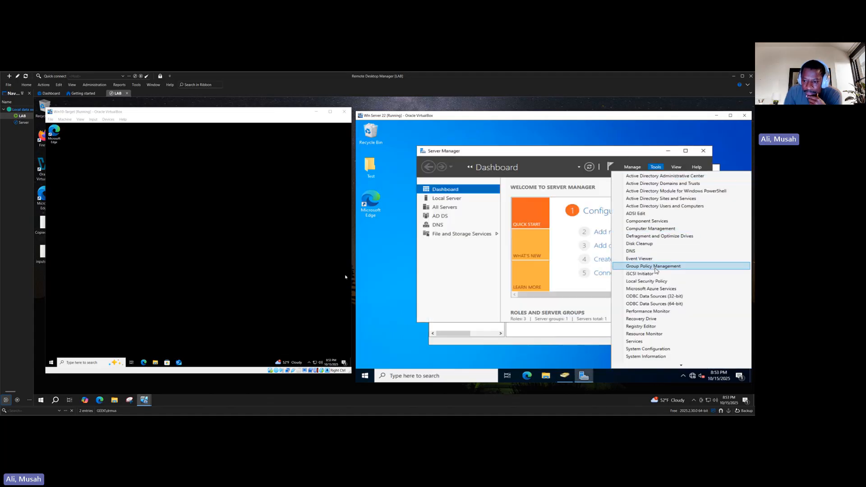
left_click(655, 266)
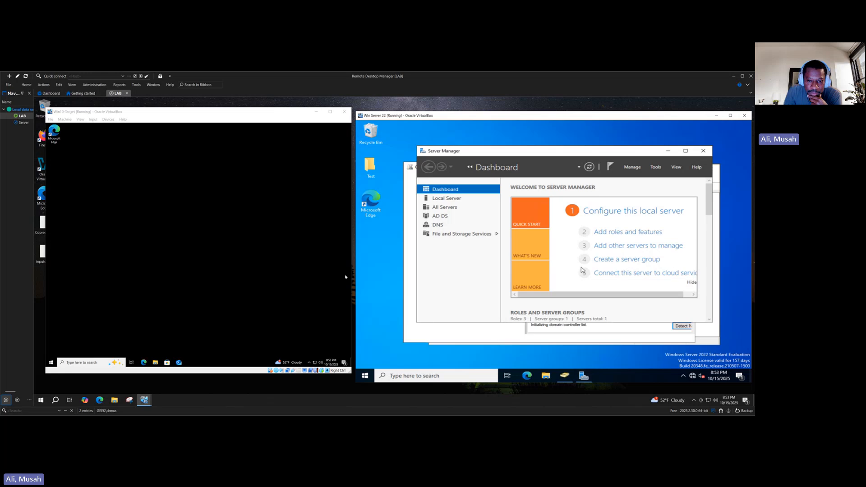
left_click(411, 255)
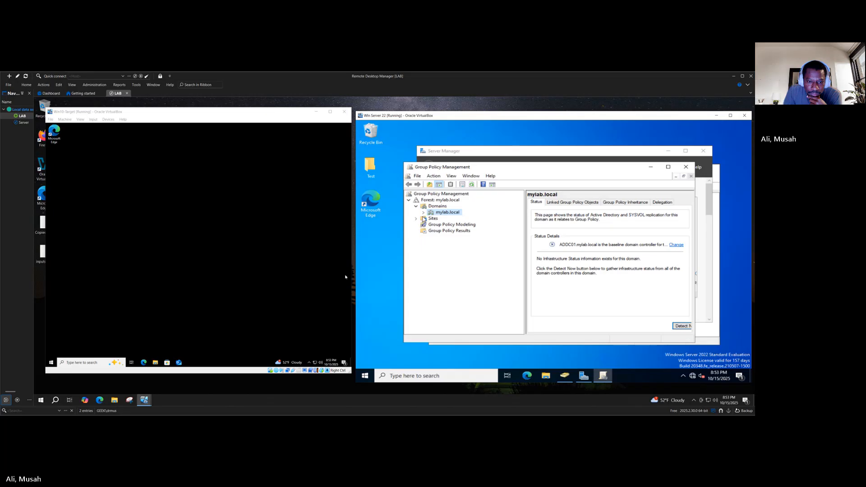
left_click(424, 212)
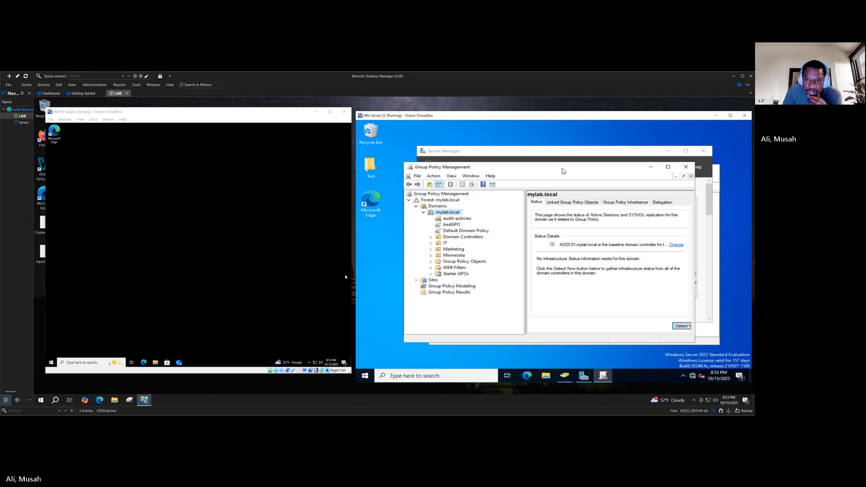
left_click_drag(563, 171, 562, 177)
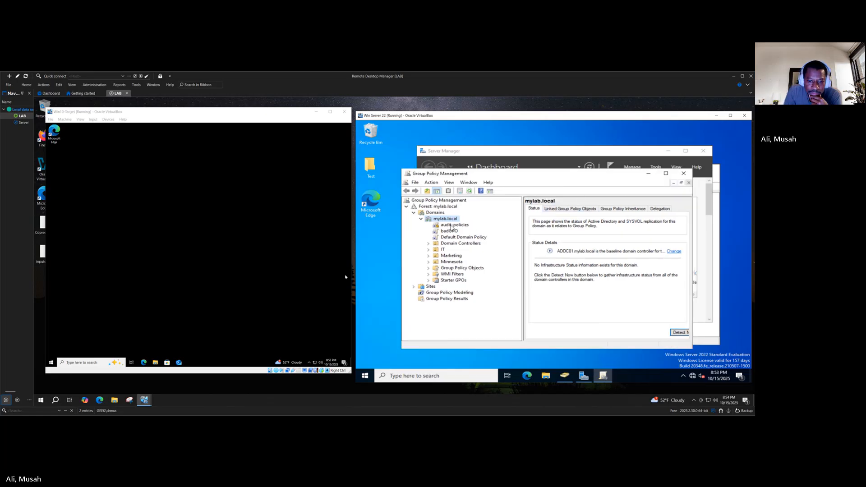
left_click(451, 225)
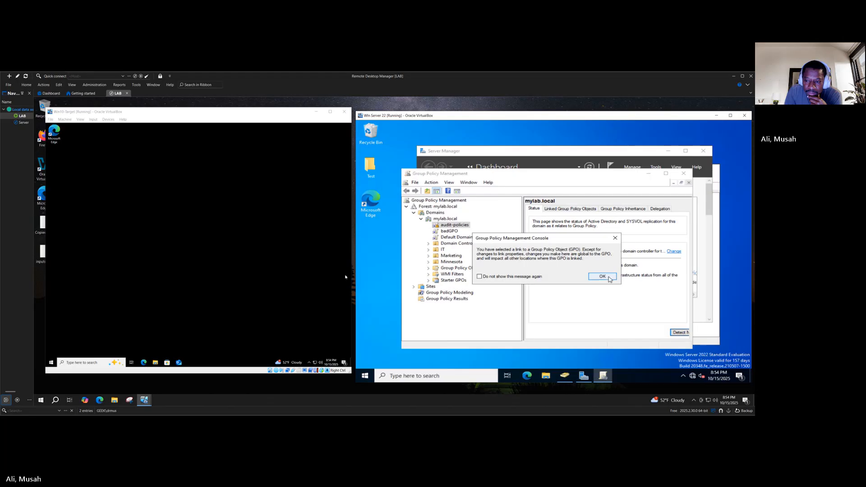
left_click(603, 276)
left_click(684, 169)
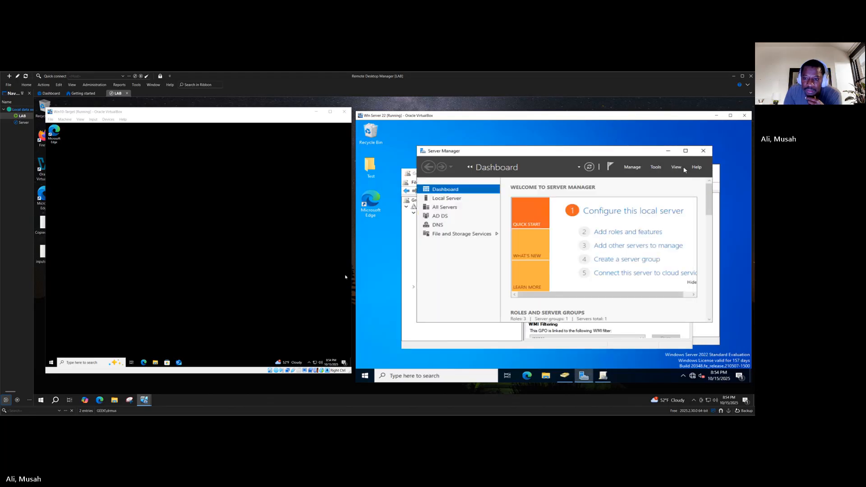
left_click(684, 168)
left_click(655, 168)
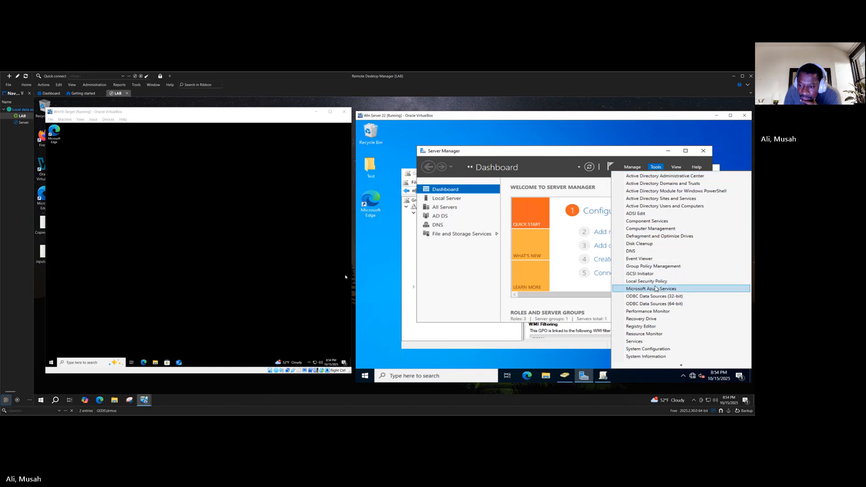
left_click(664, 274)
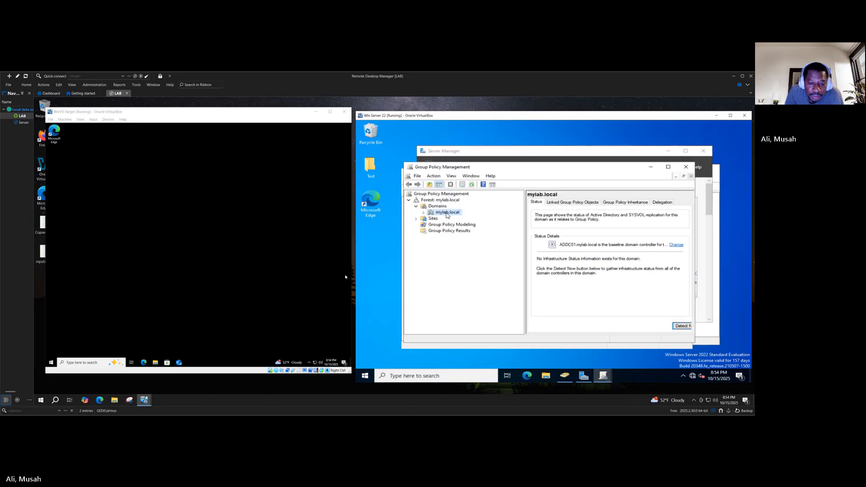
right_click(447, 215)
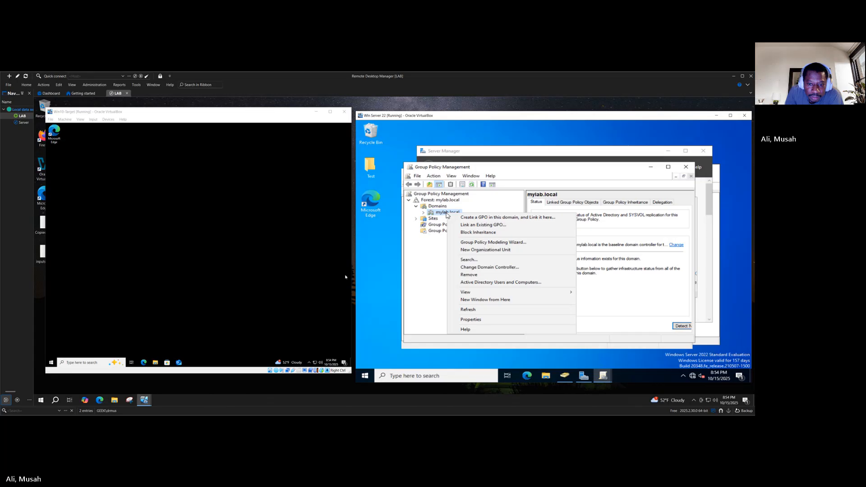
left_click(435, 252)
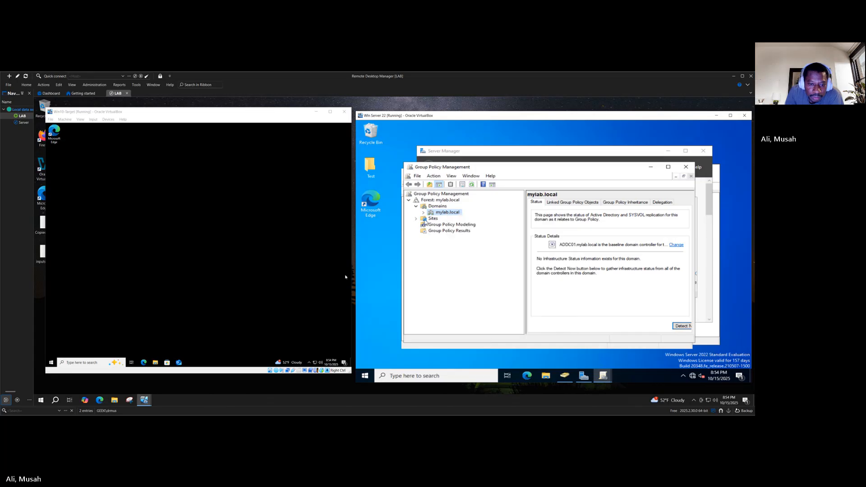
left_click(416, 206)
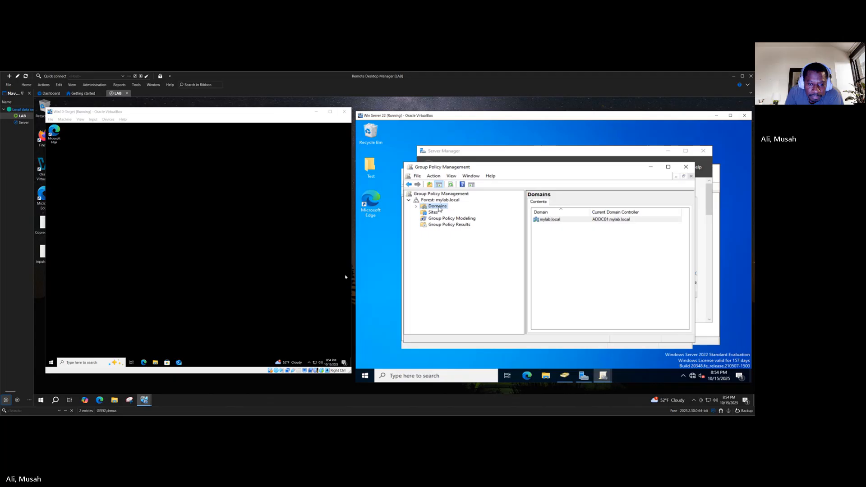
right_click(438, 206)
left_click(420, 211)
left_click(417, 207)
right_click(453, 213)
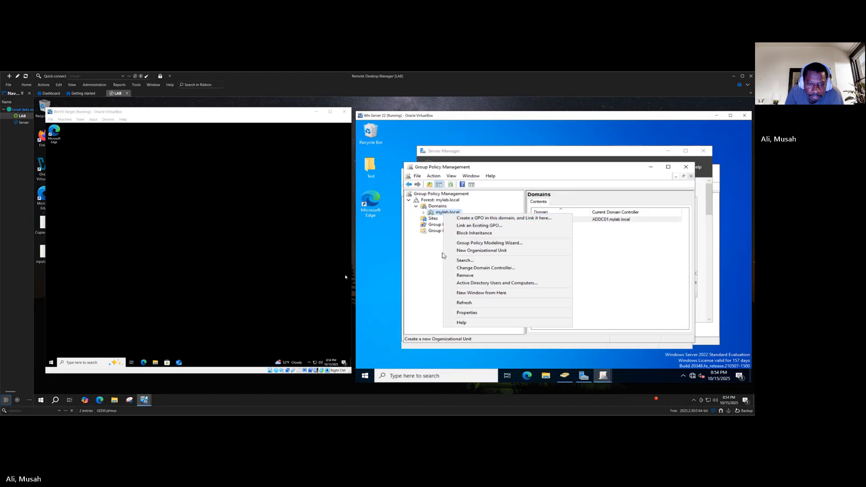
left_click(433, 259)
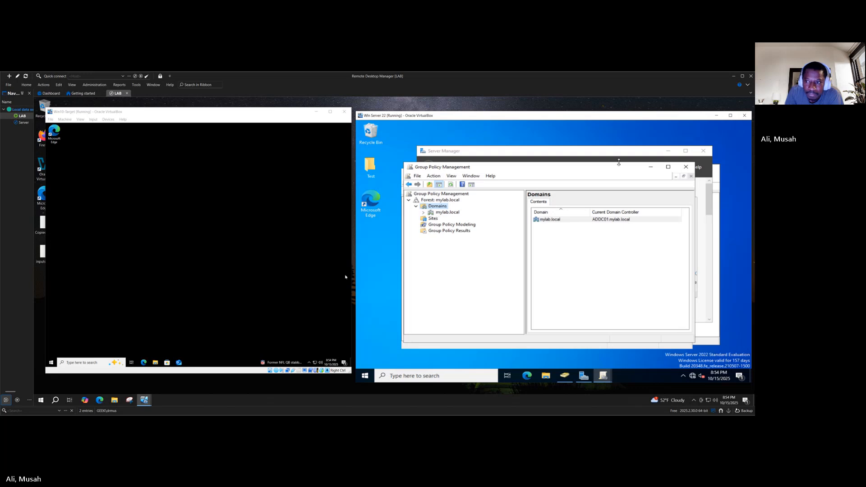
left_click(685, 167)
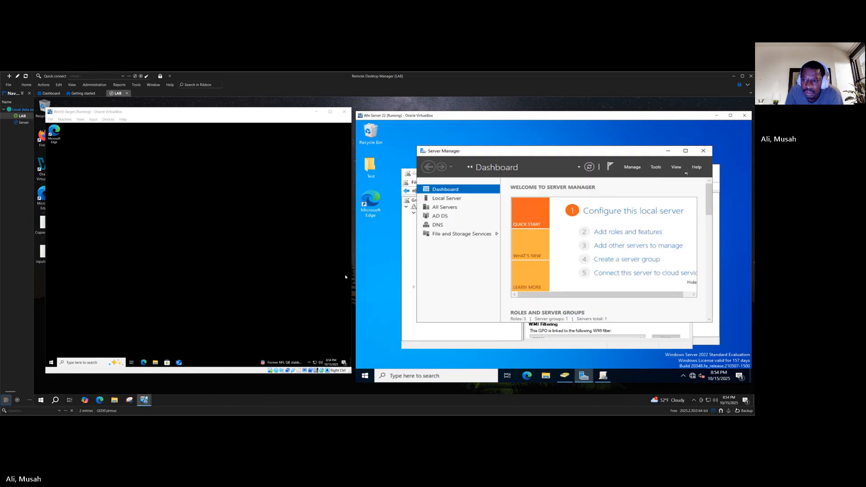
left_click(413, 257)
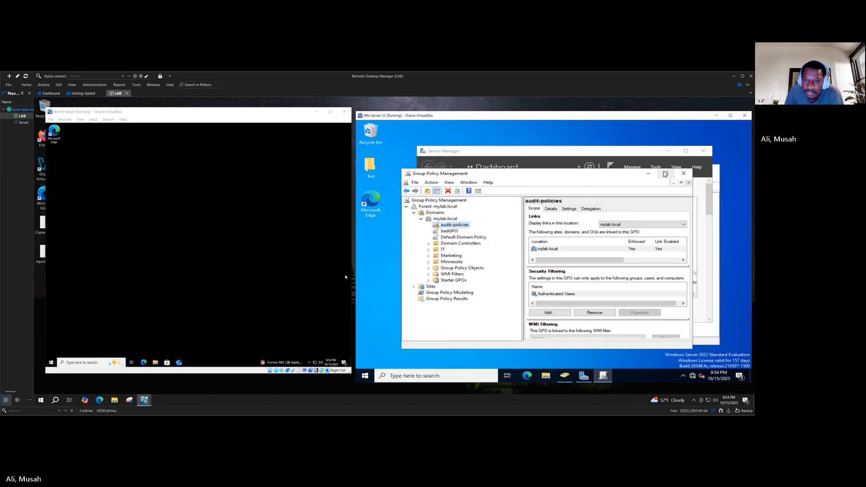
right_click(444, 220)
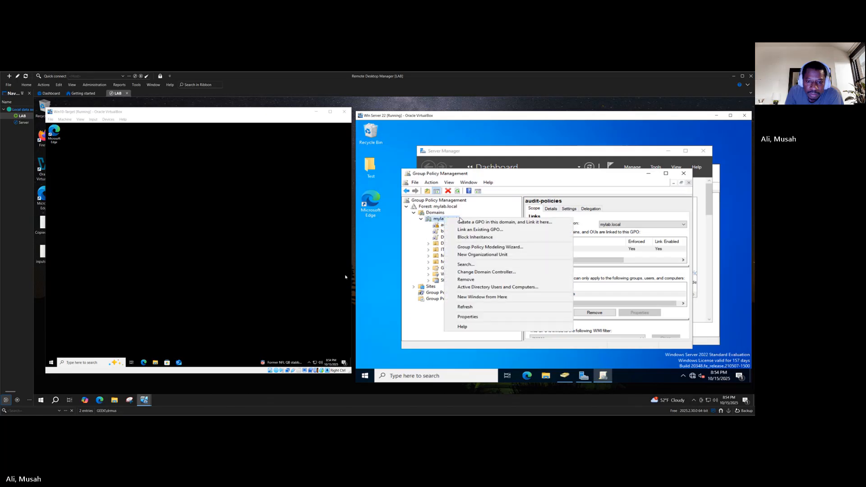
Step: Open another Group Policy Management console from Server Manager, expand mylab.local, and open Default Domain Policy for editing
left_click(648, 152)
left_click(654, 167)
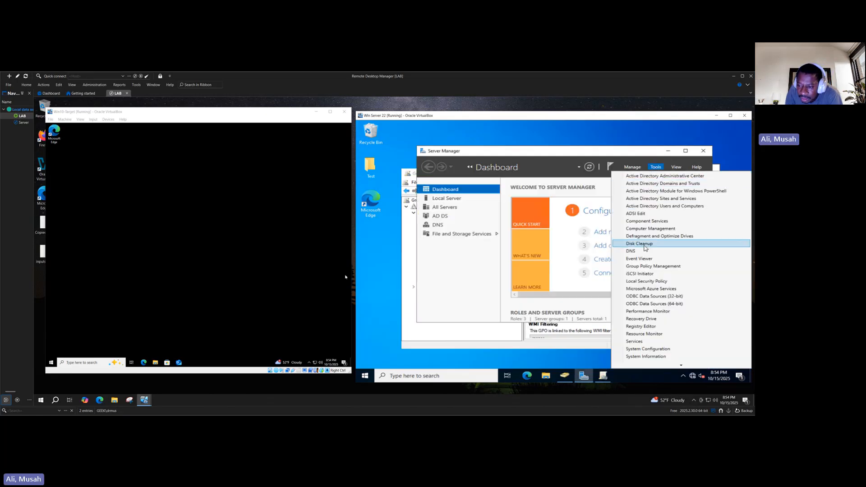
left_click(650, 267)
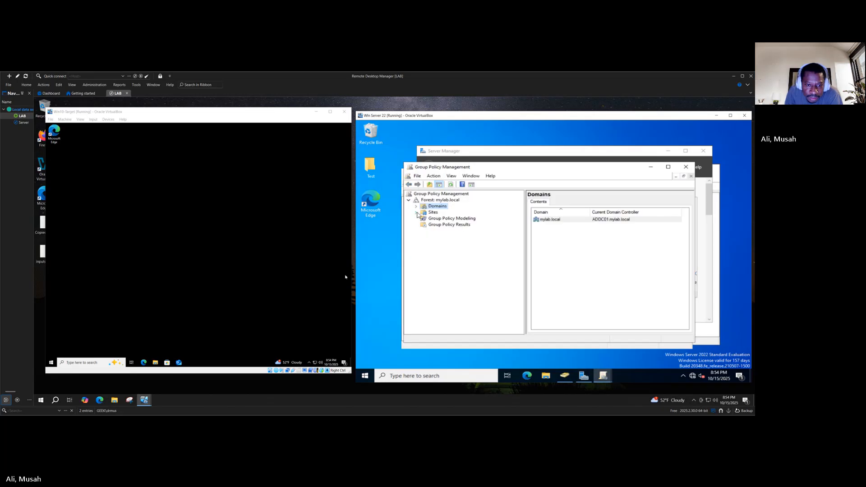
left_click(417, 206)
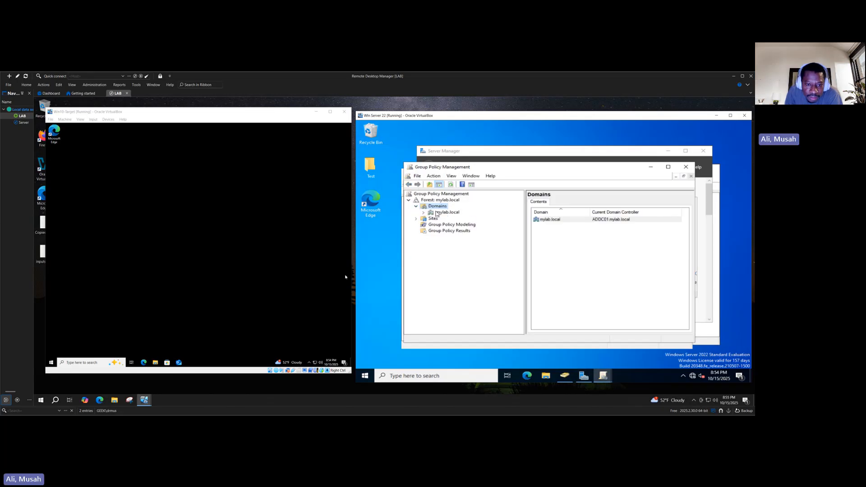
left_click(425, 212)
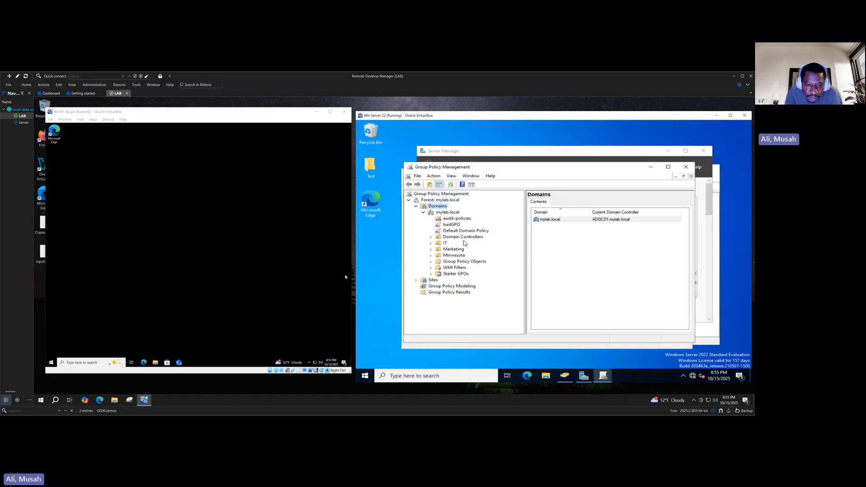
right_click(466, 231)
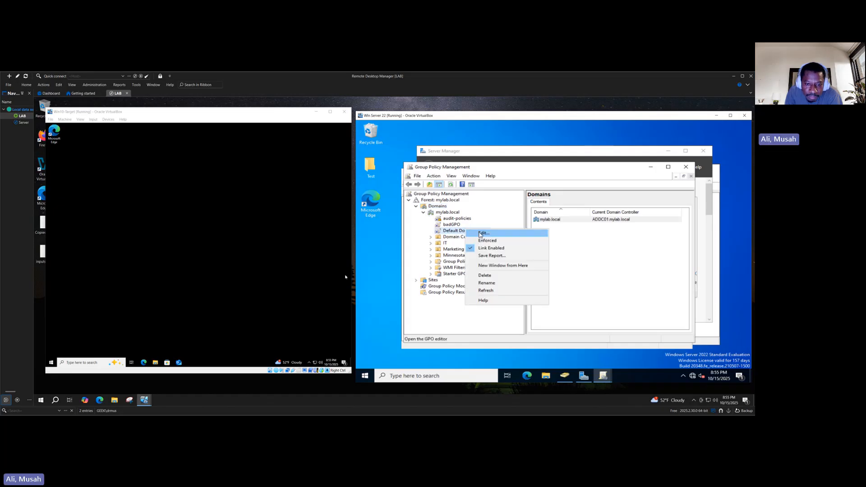
left_click(481, 234)
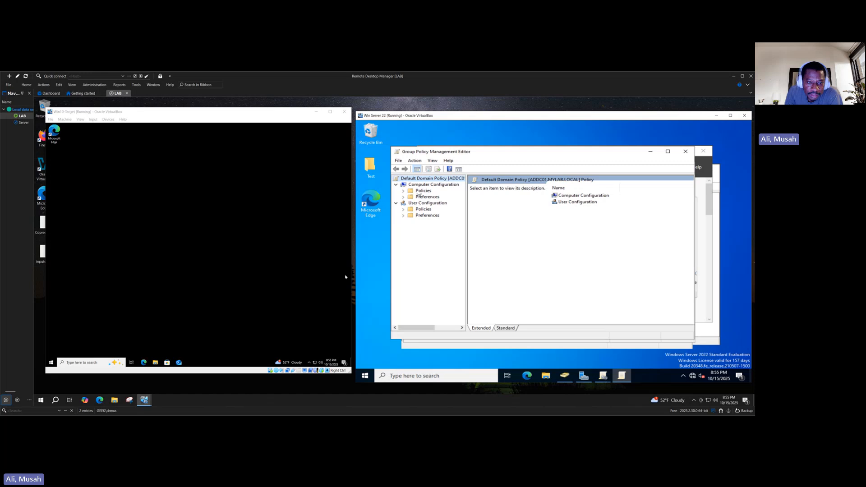
Step: Open the Account Lockout Policy under Computer Configuration's security settings in the Default Domain Policy, widening the panes to show its policies
left_click(404, 190)
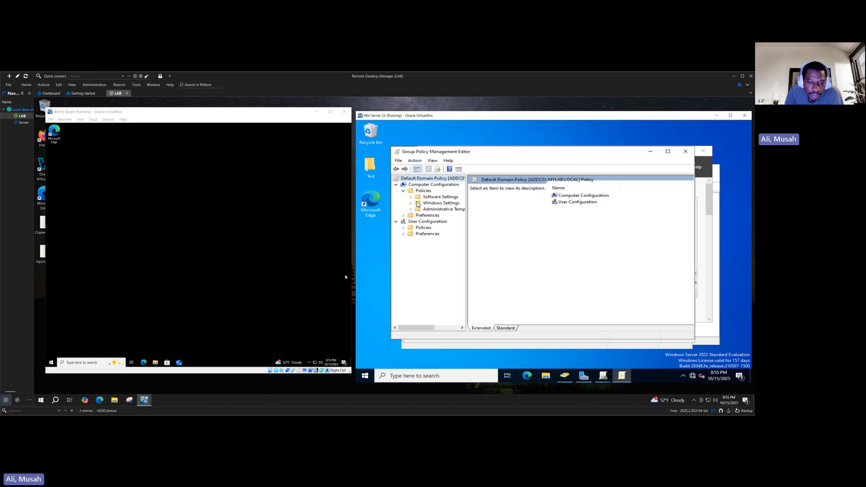
left_click(410, 203)
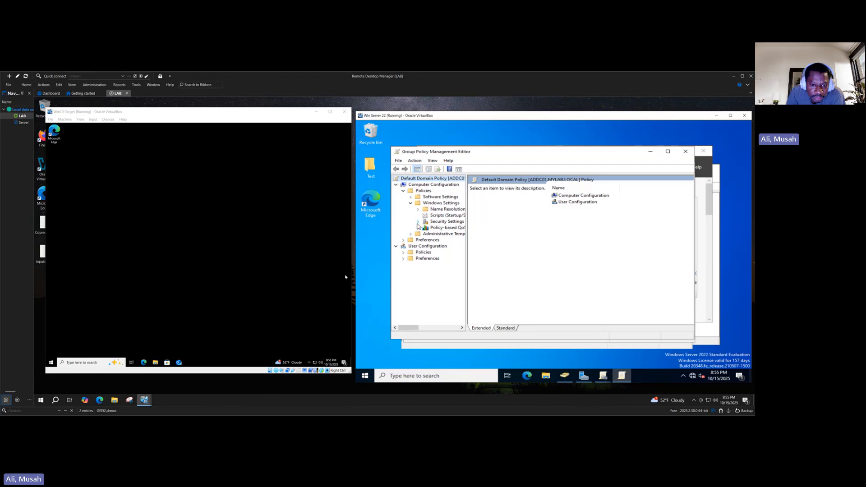
left_click(418, 223)
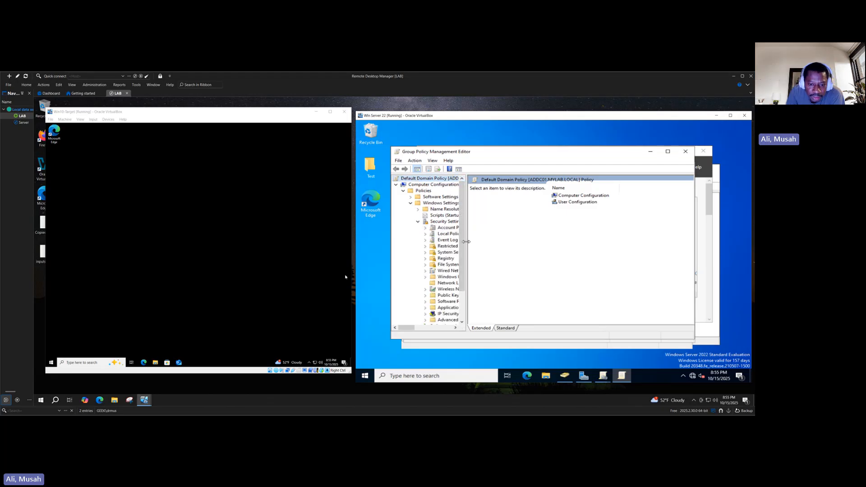
left_click_drag(469, 242, 604, 243)
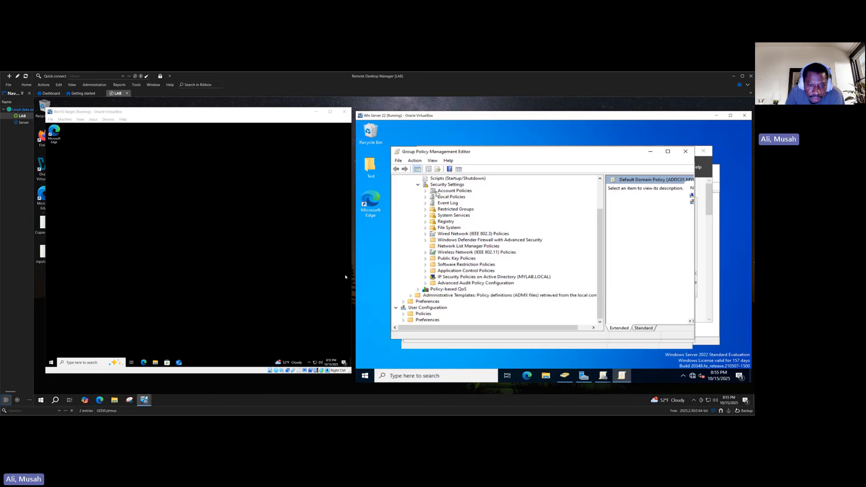
left_click(425, 193)
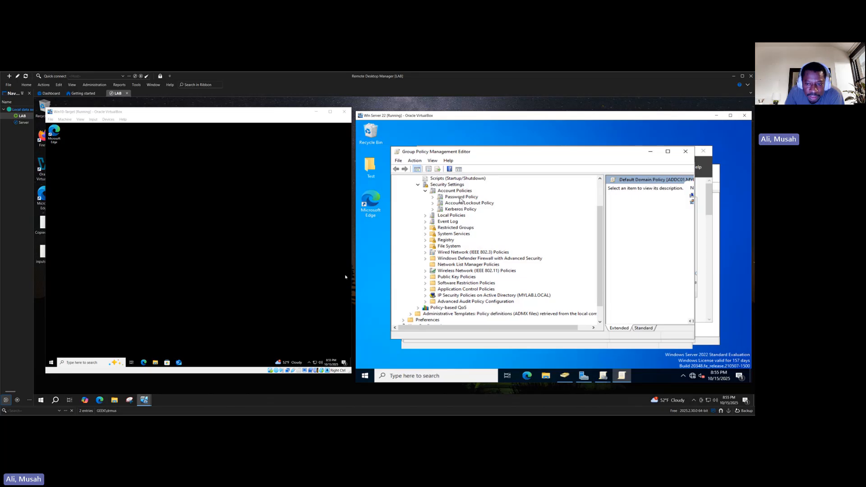
left_click(461, 198)
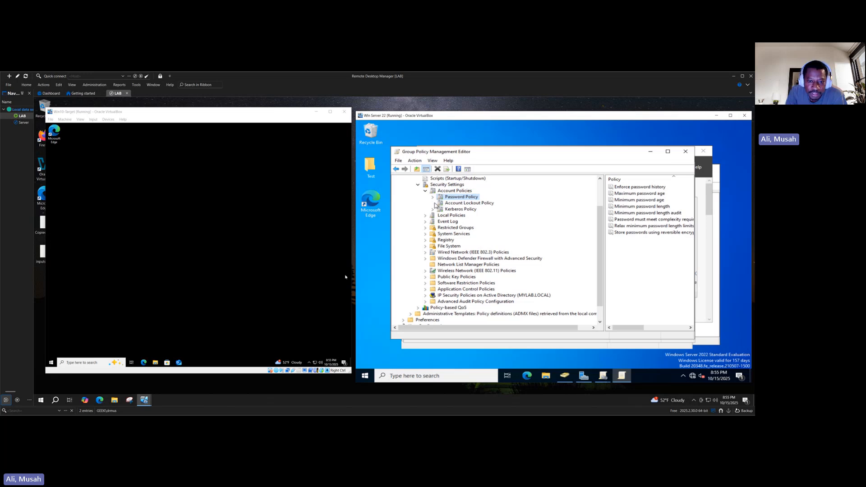
left_click(466, 204)
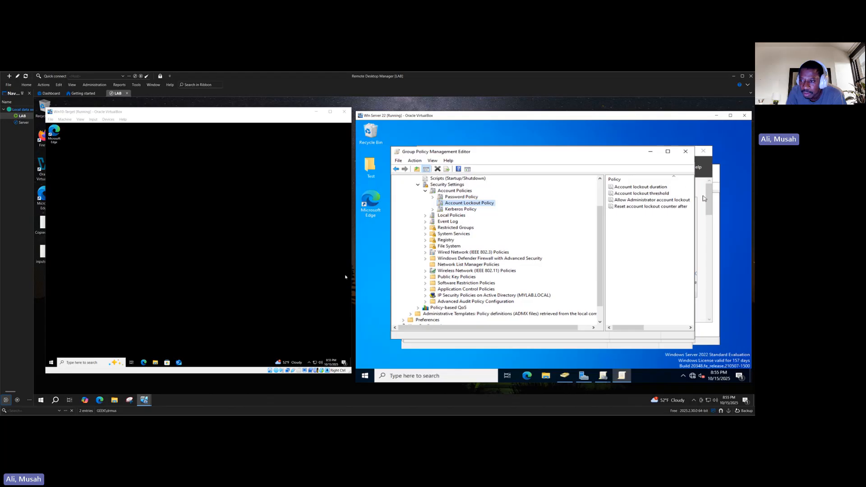
left_click_drag(695, 193, 740, 194)
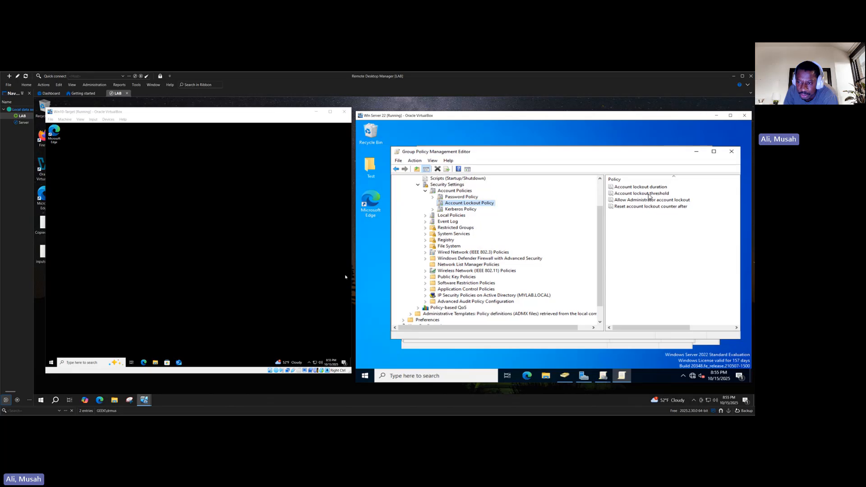
Step: Set the account lockout threshold to 3 invalid logon attempts and accept the suggested 10-minute lockout duration, 10-minute counter reset and enabled administrator lockout
double_click(649, 194)
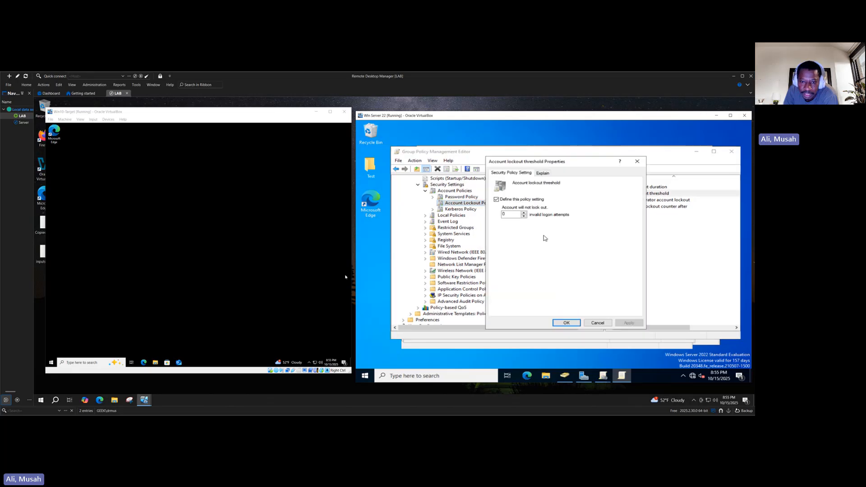
left_click(524, 213)
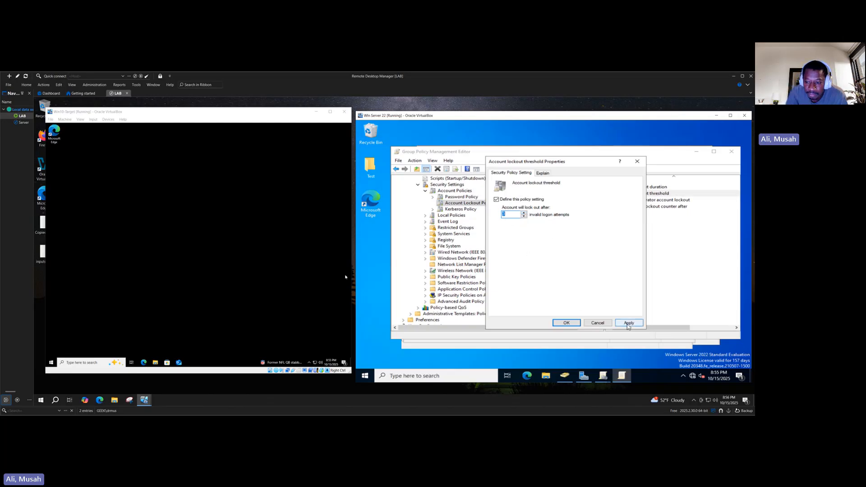
left_click(629, 323)
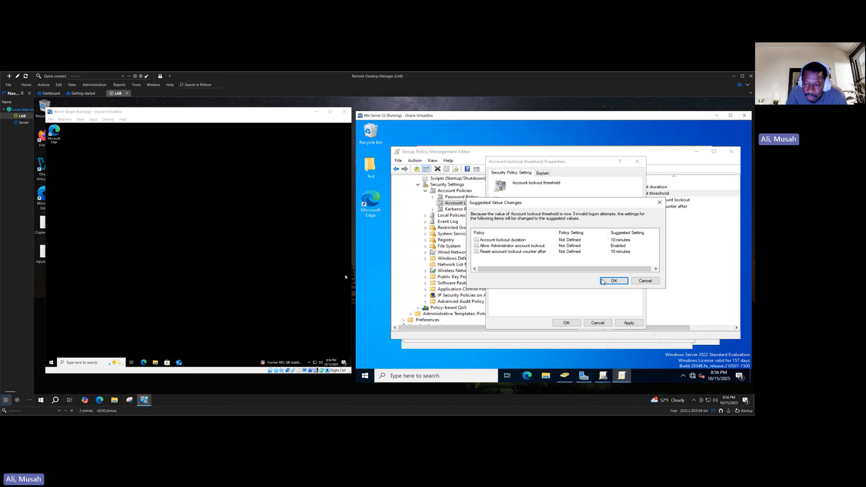
left_click(614, 281)
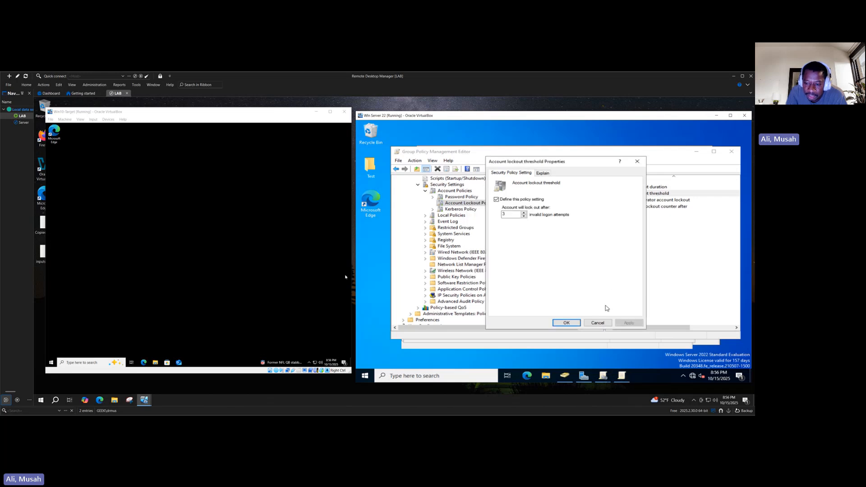
left_click(565, 323)
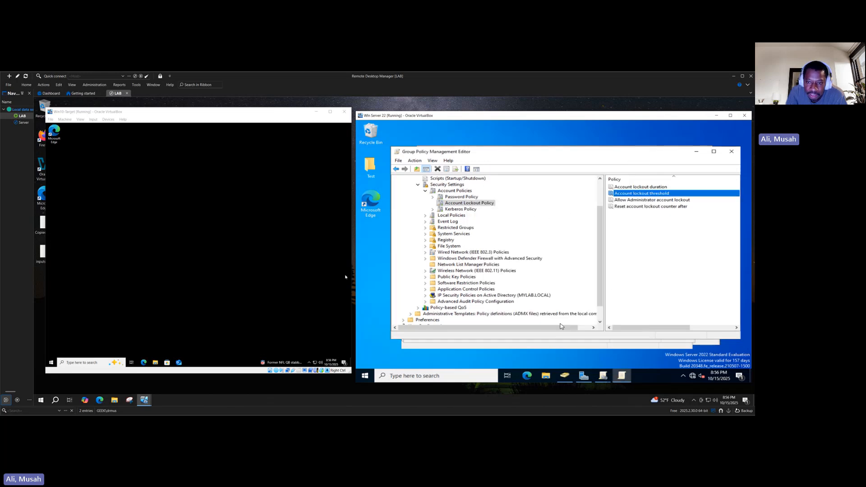
Step: Run gpupdate on the Windows Server 2022 machine to refresh its group policy
left_click(365, 376)
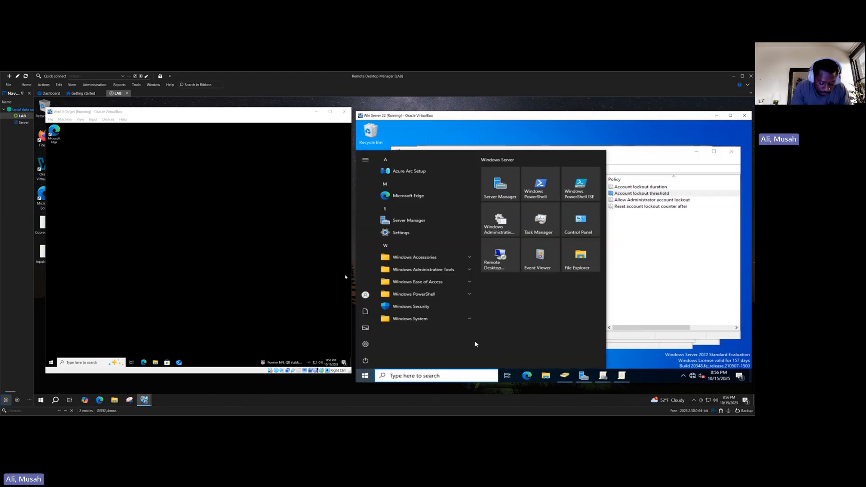
type("g[u")
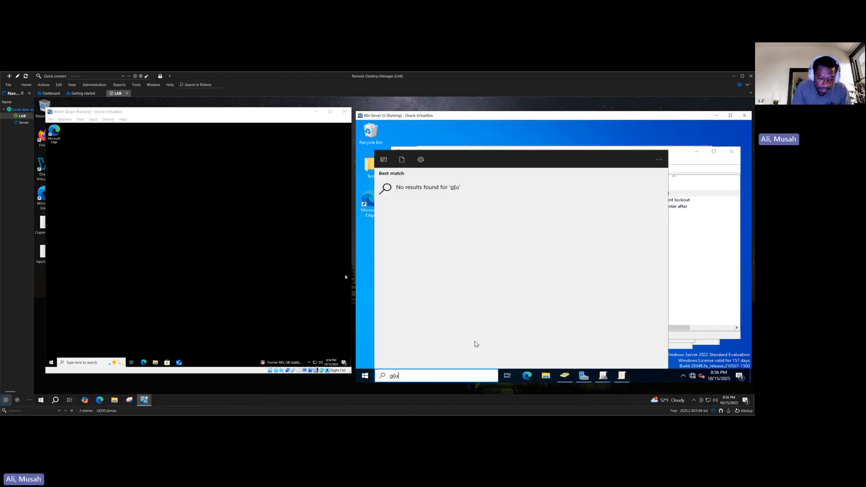
key("BackSpace")
key("BackSpace")
type("p")
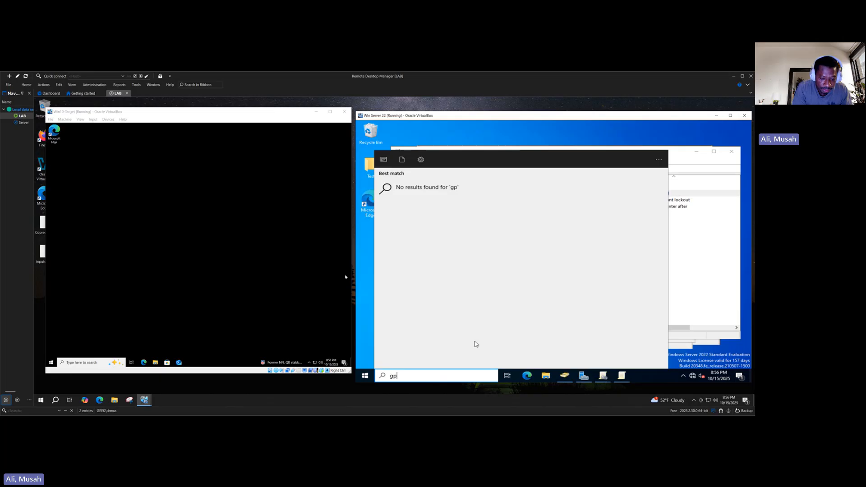
type("edit")
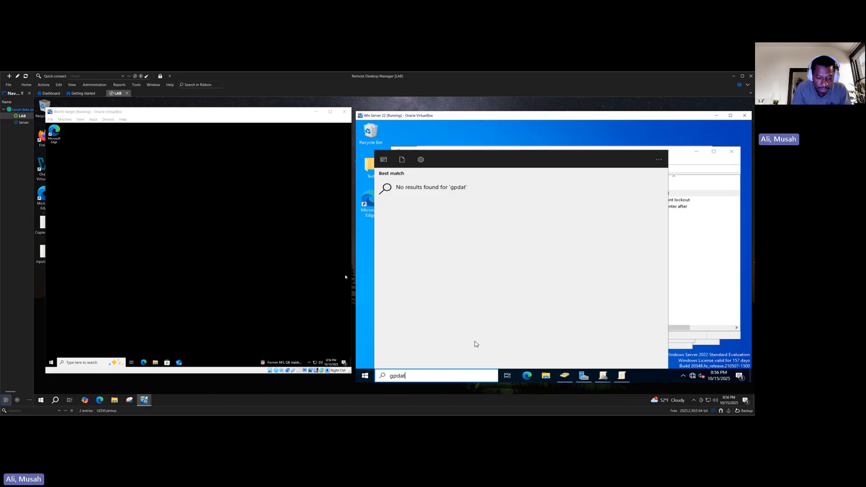
key("BackSpace")
key("BackSpace")
key("BackSpace")
key("BackSpace")
type("update")
key("Return")
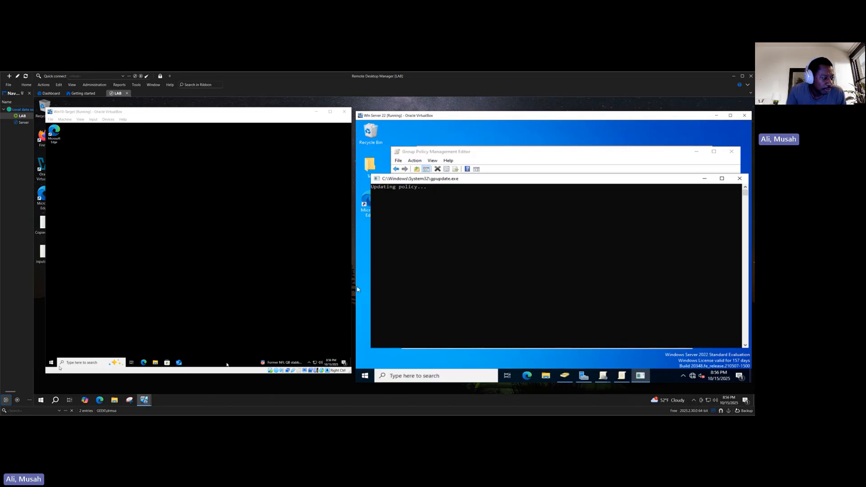
Step: Switch to the Windows 10 target and run gpupdate to refresh its group policy
left_click(51, 363)
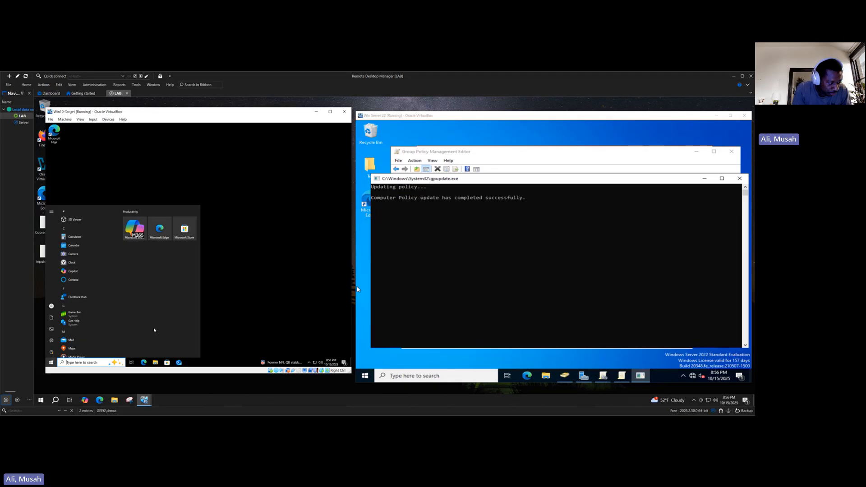
type("gp")
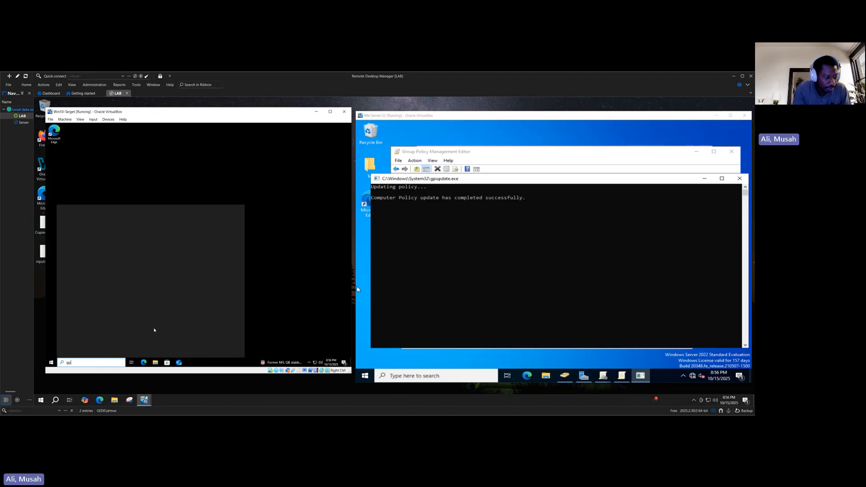
type("update")
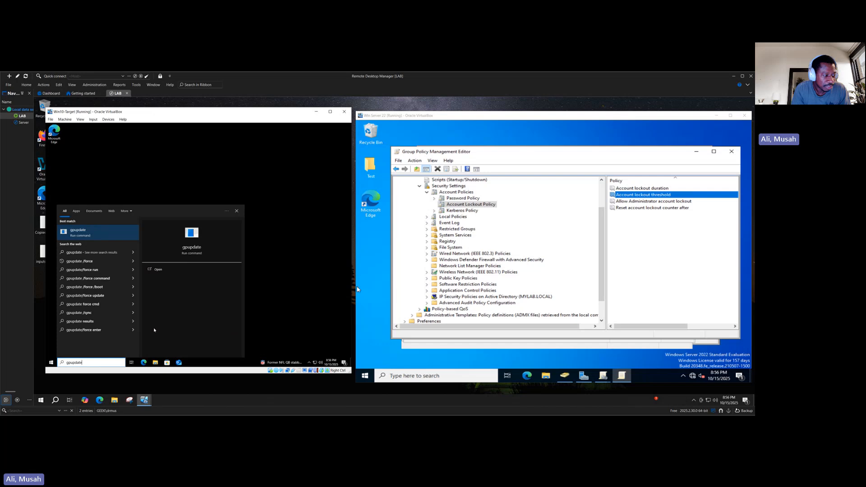
key("Return")
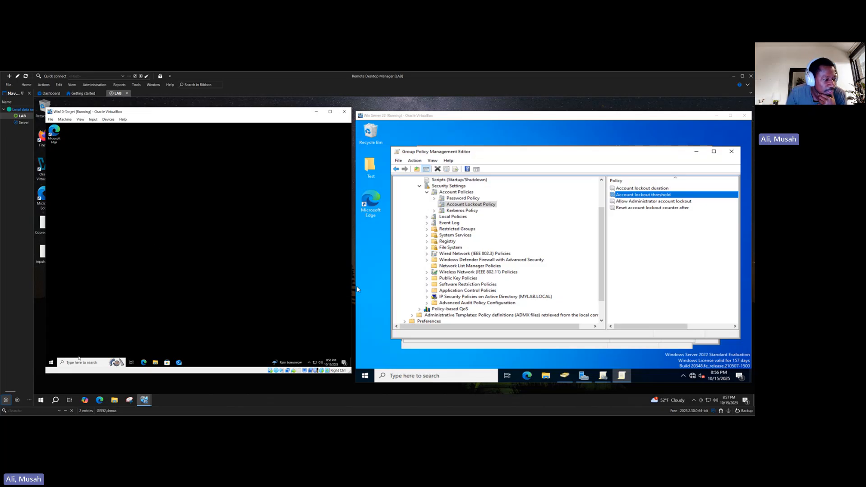
Step: Sign out of the current account on the Windows 10 target
right_click(51, 362)
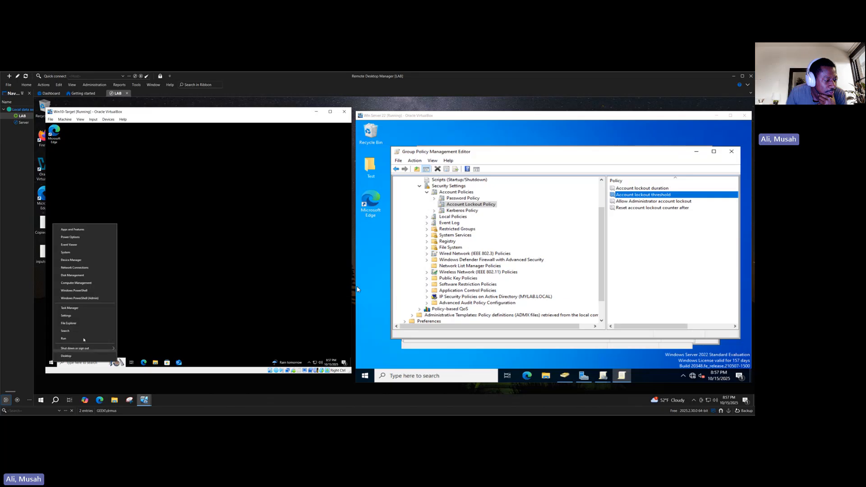
mouse_move(103, 348)
left_click(170, 313)
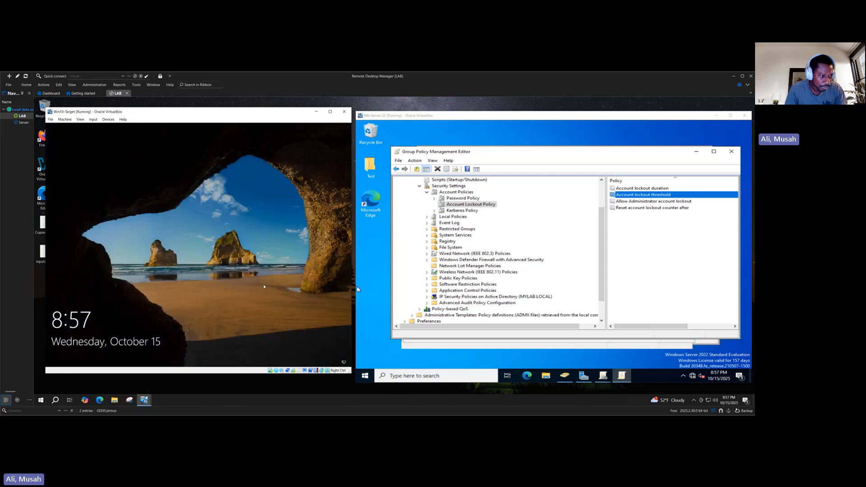
Step: Test the lockout on the Windows 10 target by repeatedly submitting an incorrect account password for the listed user, and dismiss the sign-in message
left_click(252, 290)
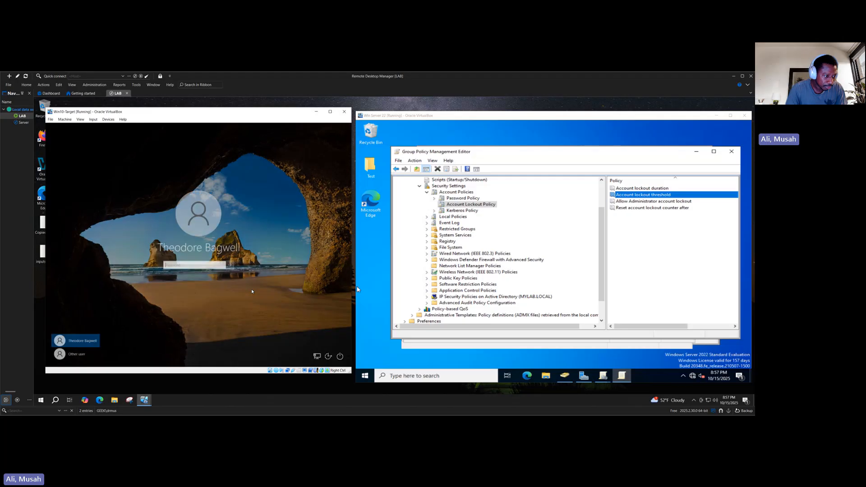
type("••••••••••••")
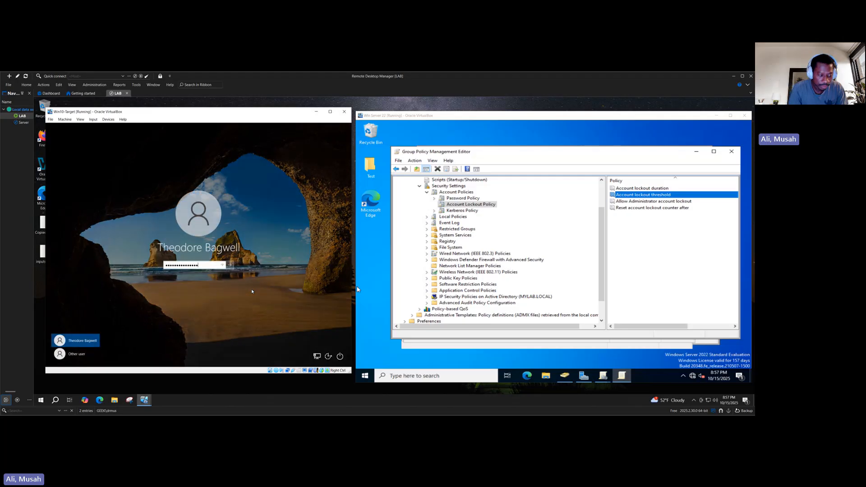
key("Return")
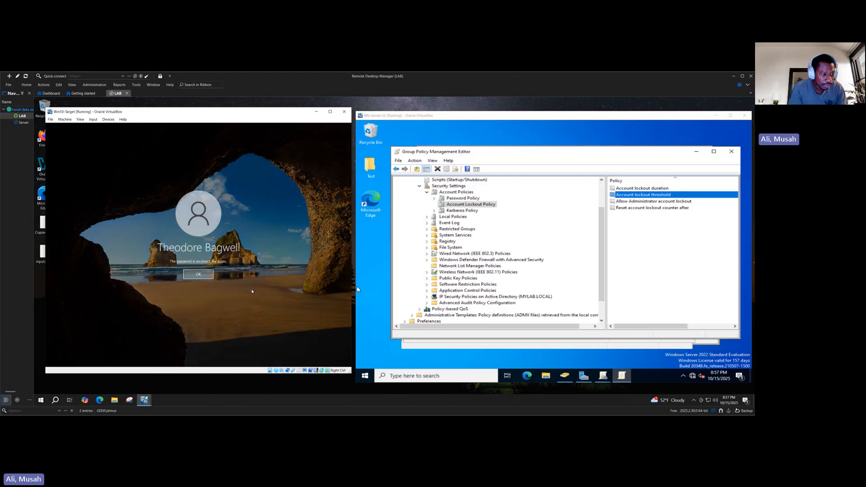
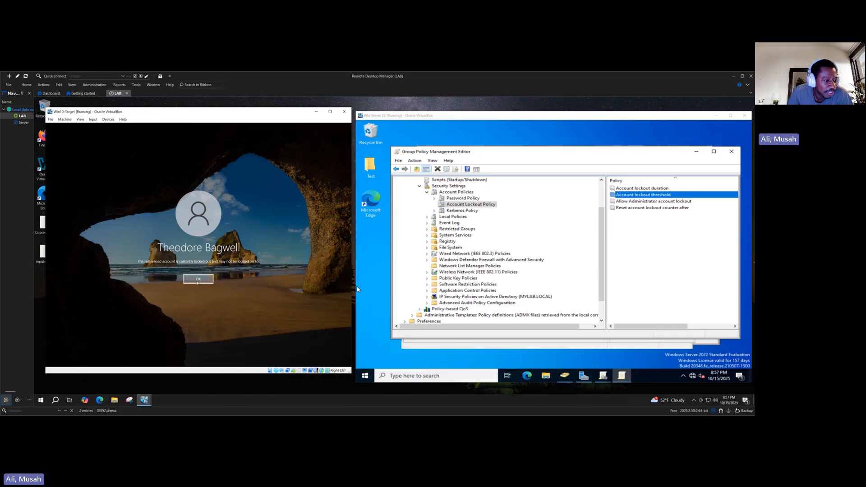
left_click(199, 280)
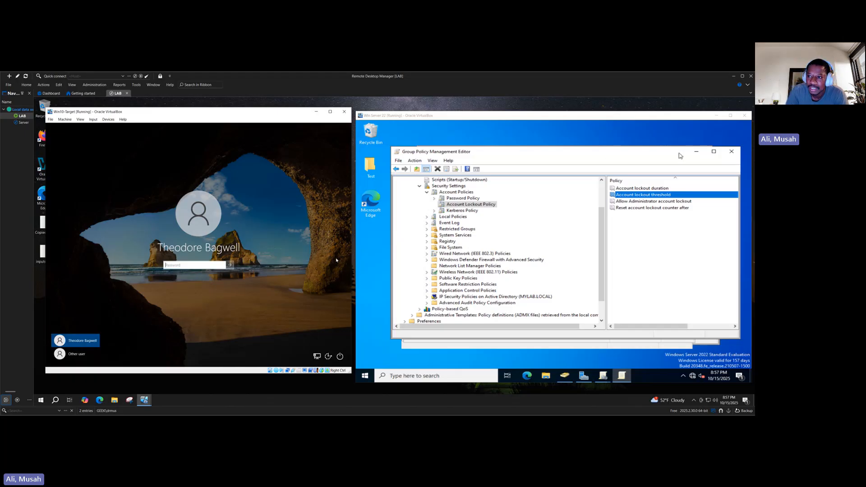
Step: On the server, minimize the policy editor and front Group Policy Management console, and close the other console after selecting mylab.local
left_click(696, 152)
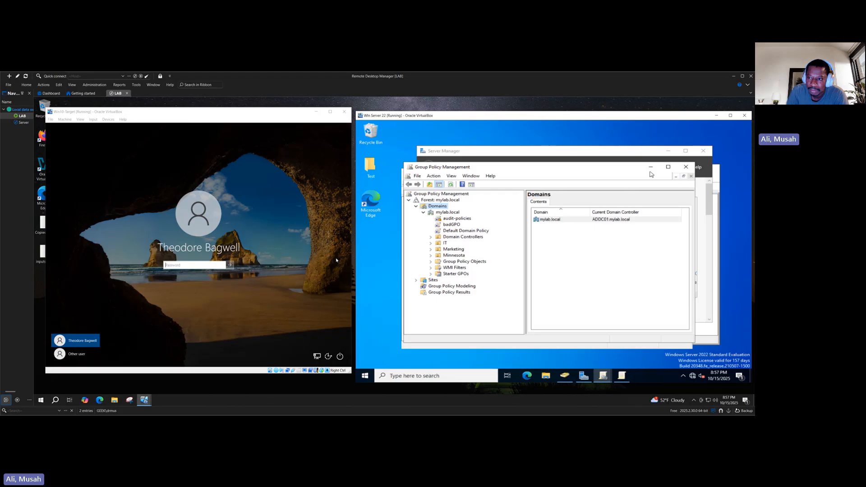
left_click(651, 167)
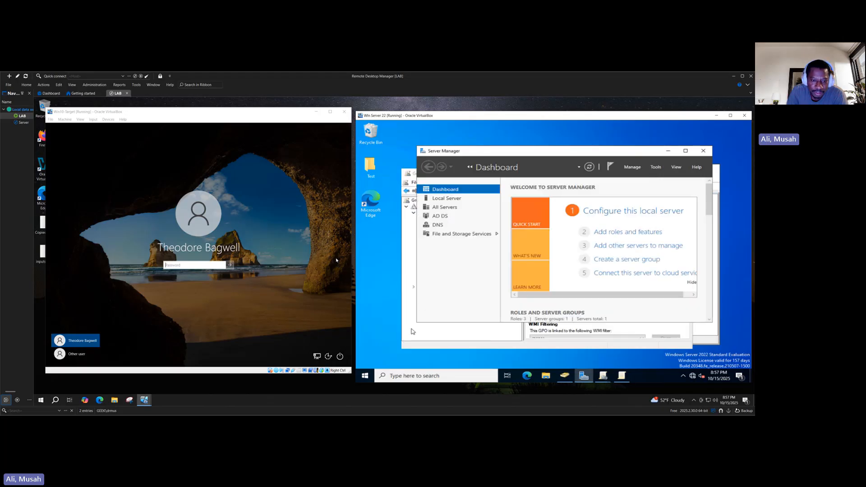
left_click(413, 333)
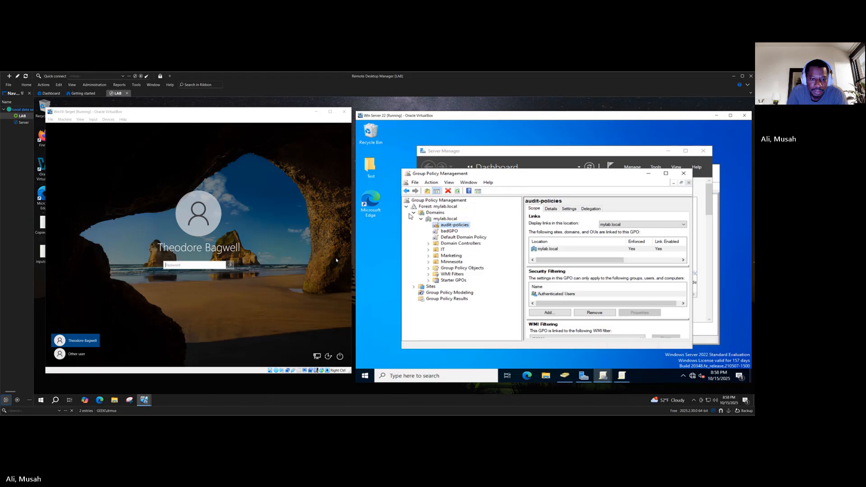
left_click(414, 213)
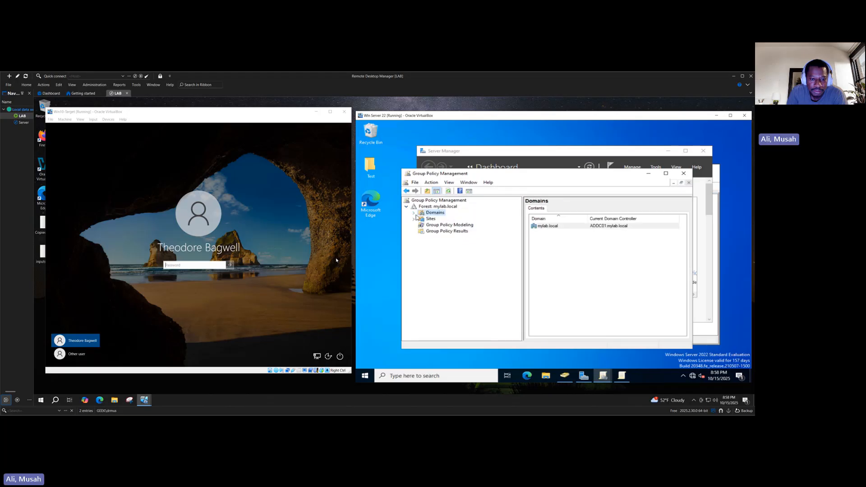
left_click(414, 213)
left_click(441, 219)
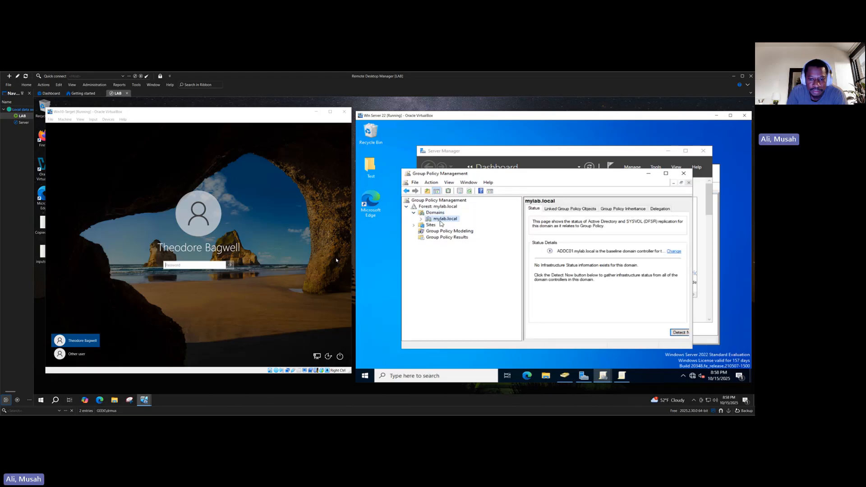
left_click(683, 173)
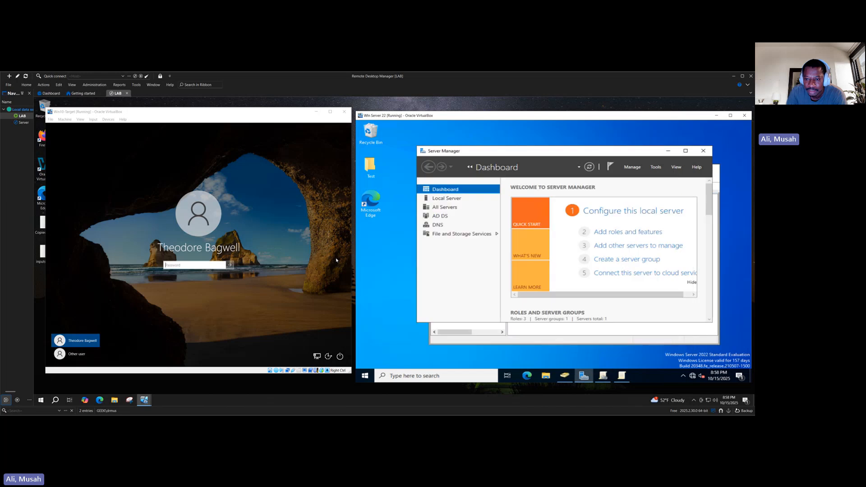
Step: Refresh mylab.local in Active Directory Users and Computers on the server and open its search for users, contacts, and groups
left_click(565, 375)
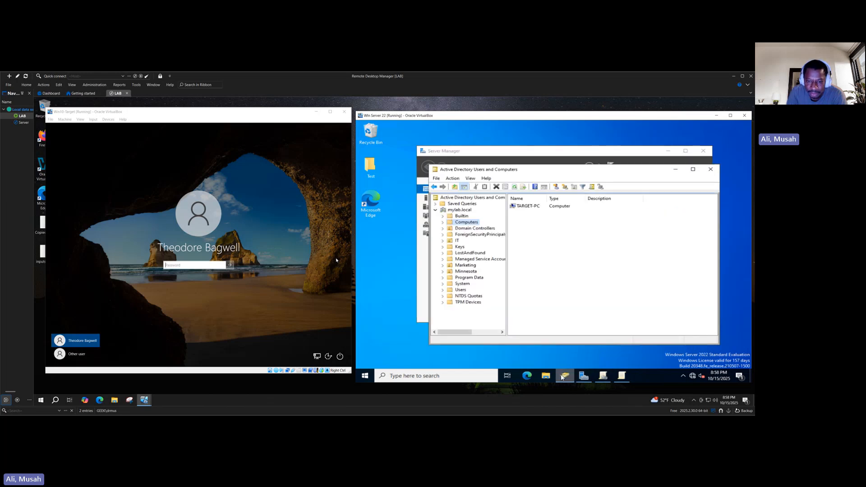
left_click(462, 210)
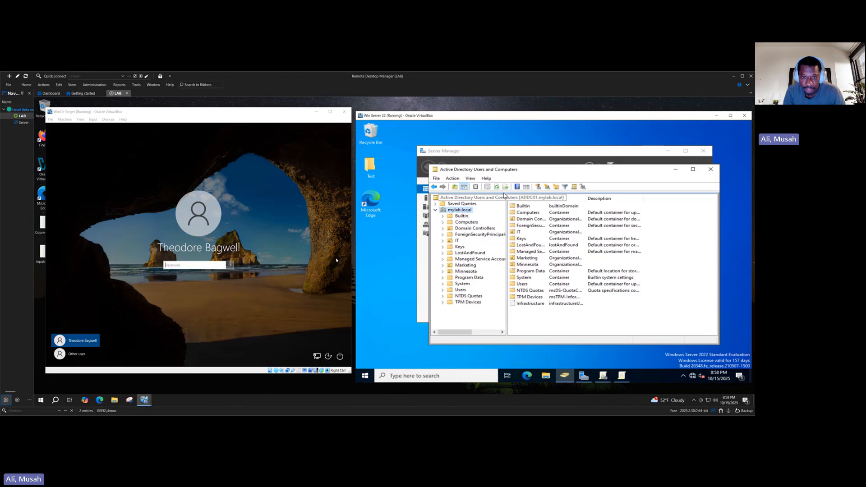
left_click(497, 188)
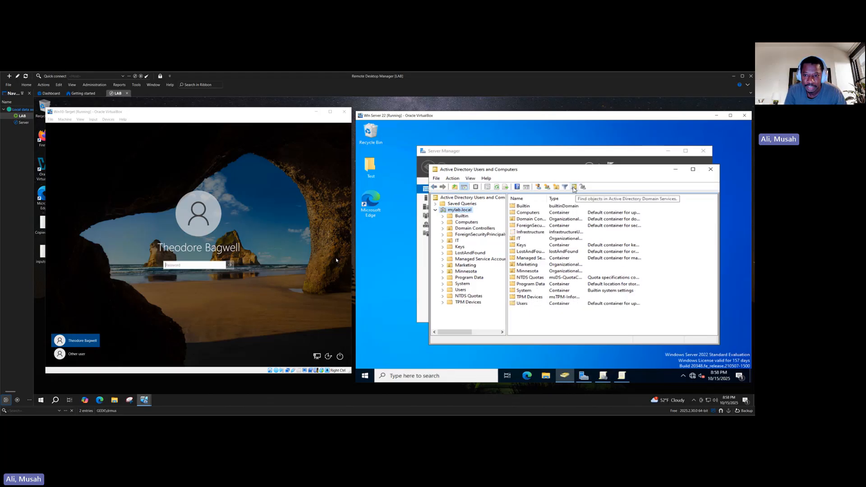
left_click(574, 187)
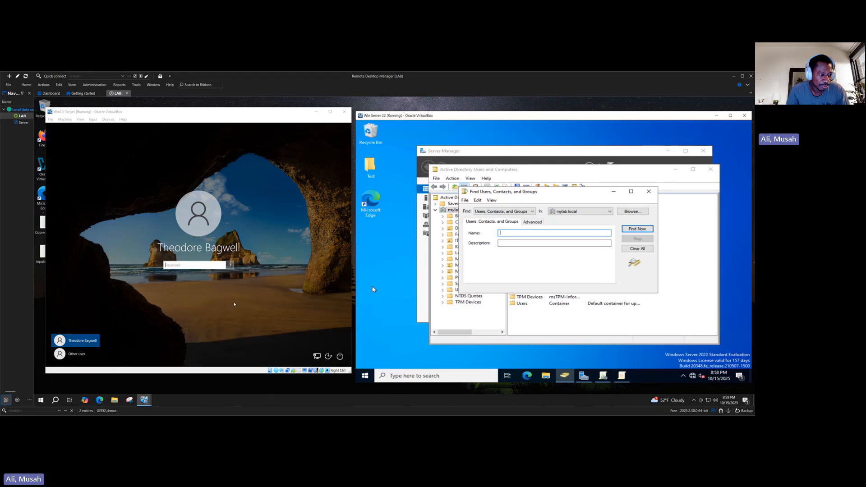
Step: Test the lockout again on the Windows 10 target by submitting an account password for the listed user
left_click(182, 265)
type("••••••")
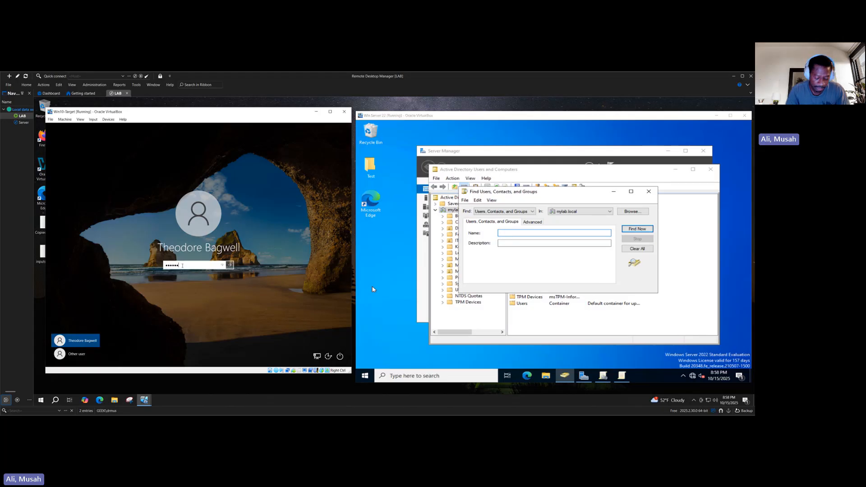
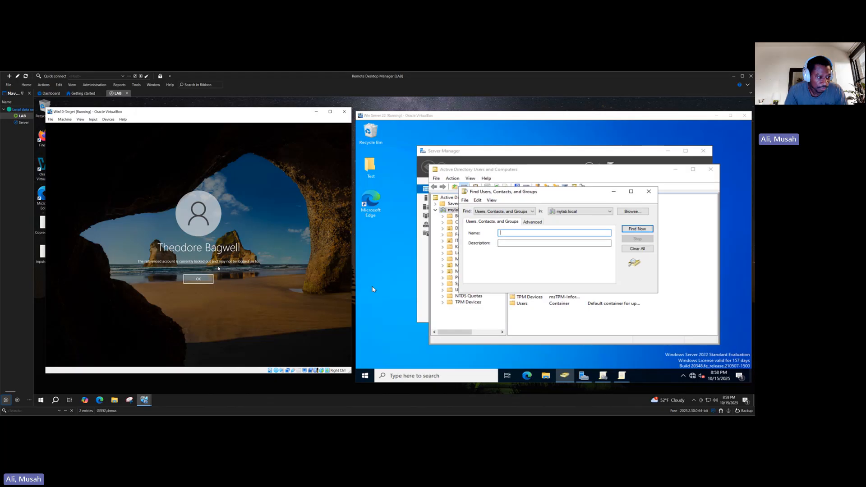
Step: On the server, search mylab.local for the locked-out user by first name
left_click(505, 232)
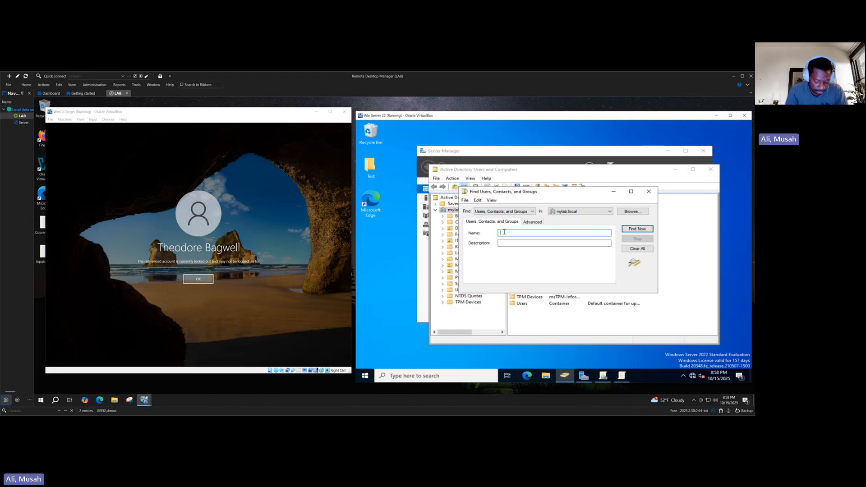
type("theo")
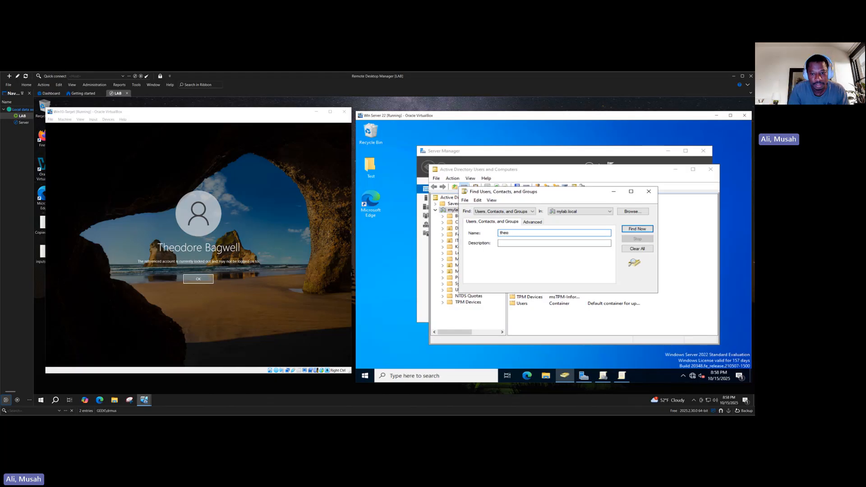
key("Return")
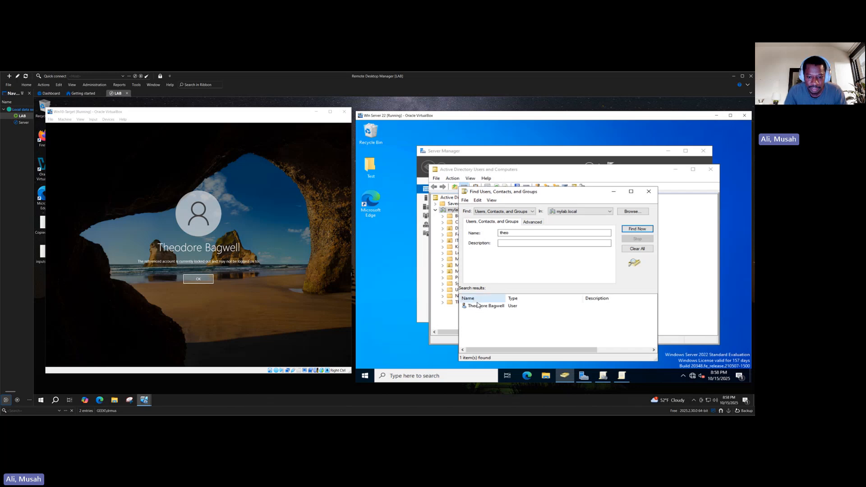
Step: Unlock the found user's account in its account properties and apply the change
right_click(478, 306)
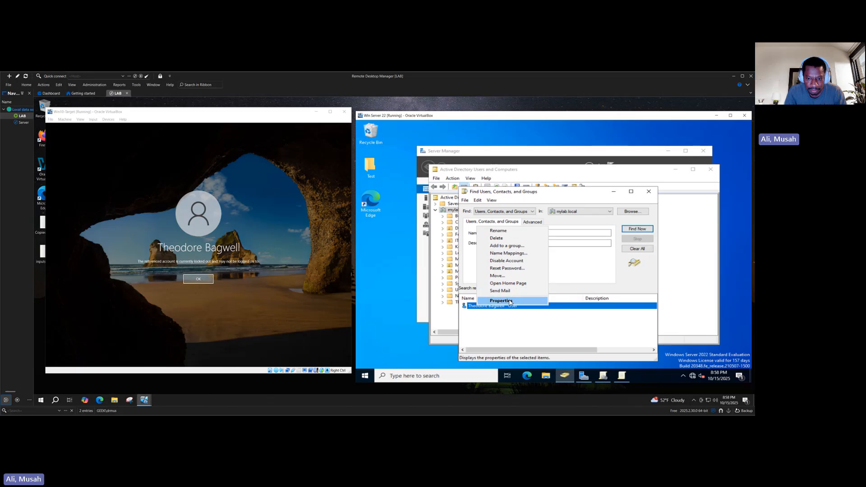
left_click(502, 300)
left_click(572, 210)
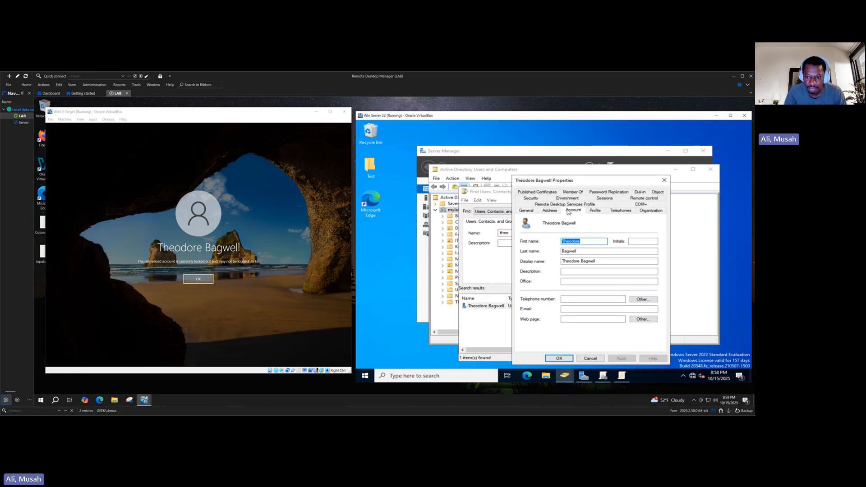
left_click(525, 268)
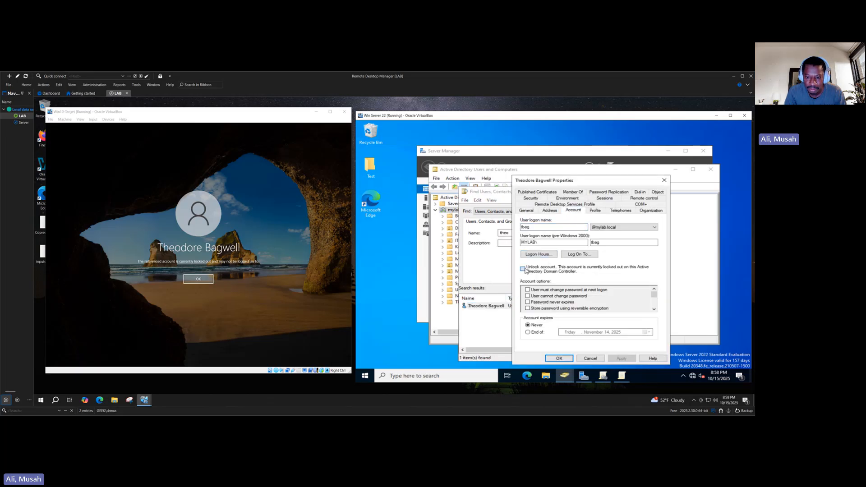
left_click(627, 361)
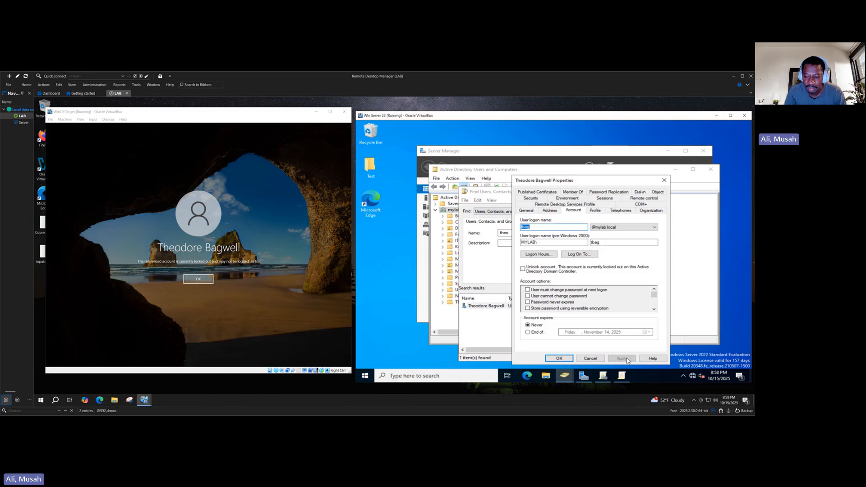
left_click(561, 359)
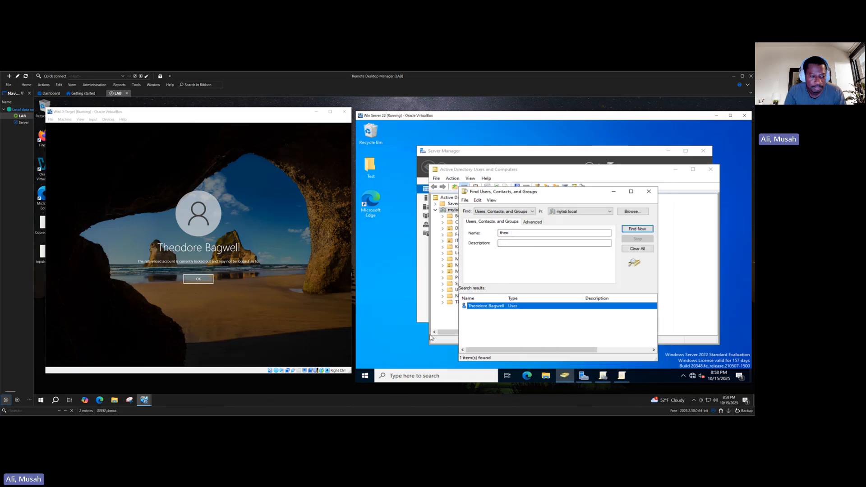
Step: Dismiss the lockout message and sign in on the Windows 10 target with the account password, and close the server's user search
left_click(192, 278)
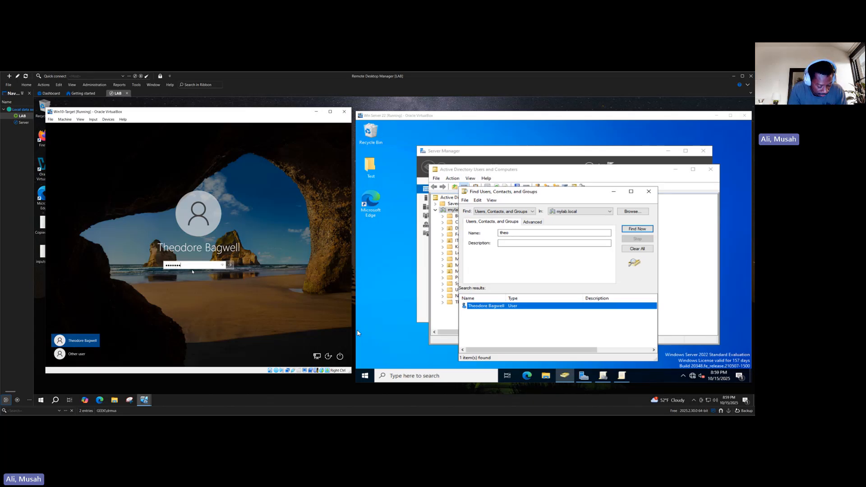
key("Return")
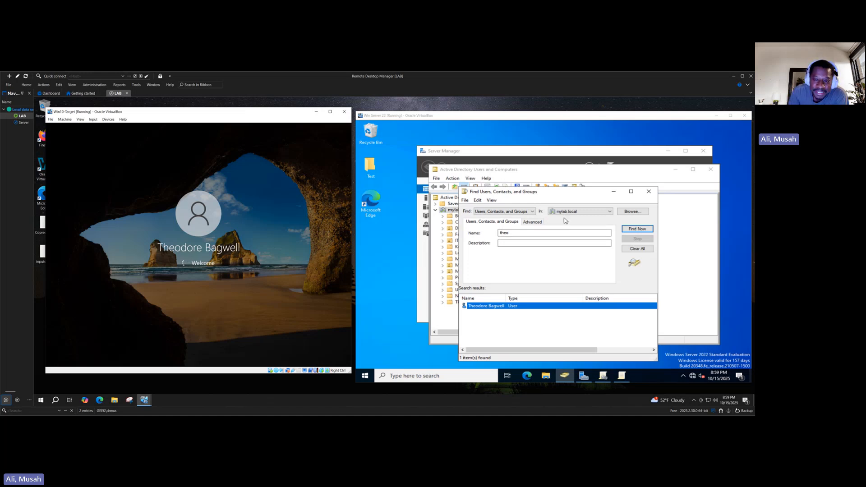
left_click(648, 192)
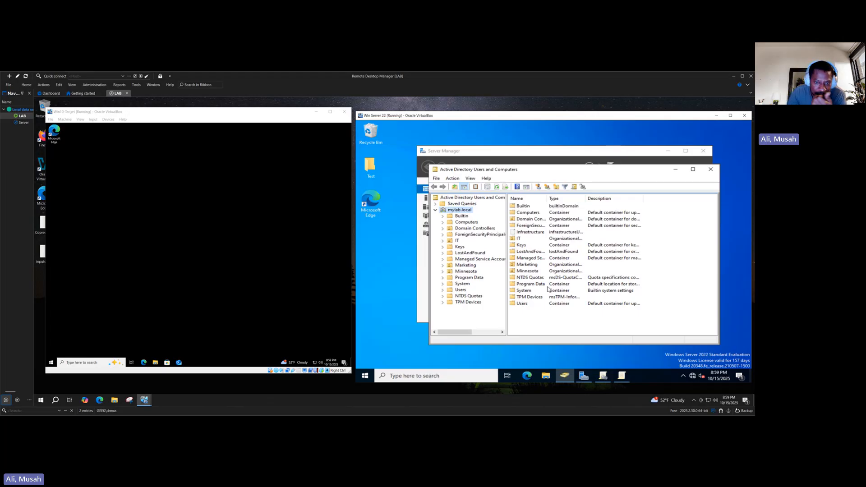
Step: Bring Server Manager to the front on the server and open Group Policy Management from it
left_click(365, 375)
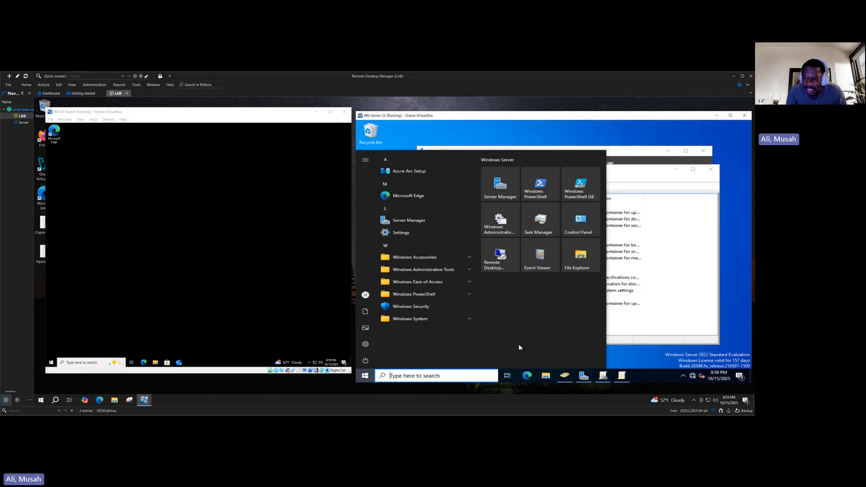
left_click(695, 274)
left_click(645, 154)
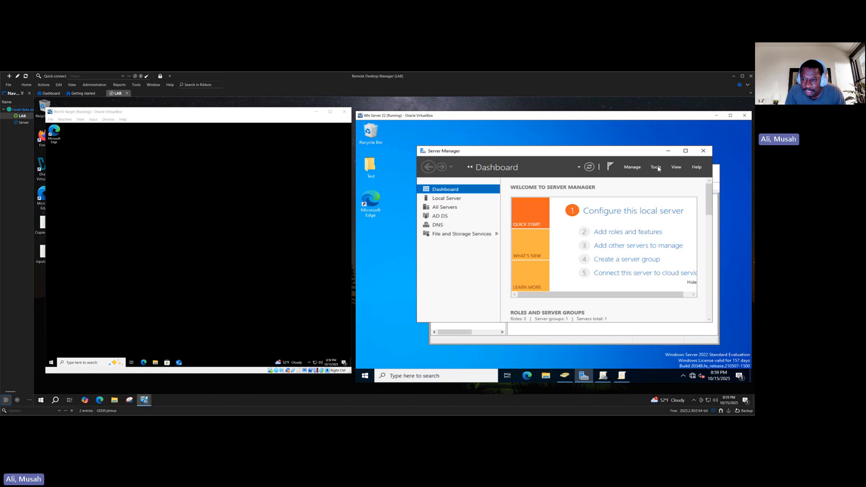
left_click(657, 168)
left_click(664, 266)
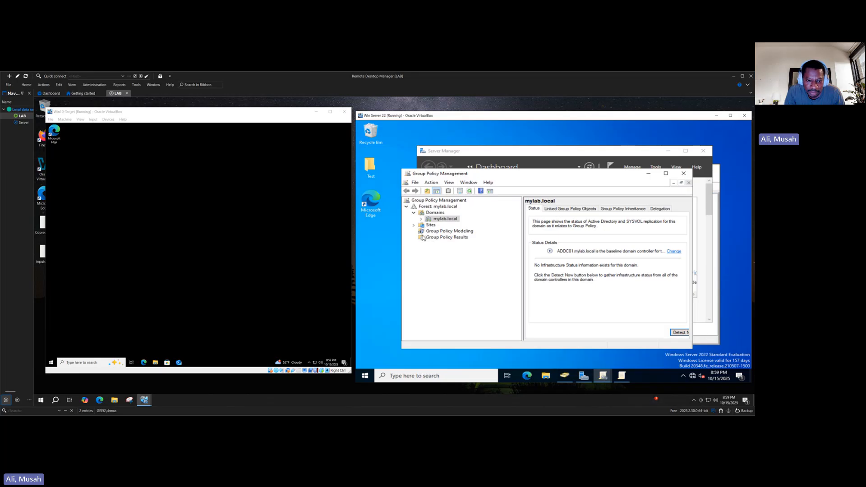
Step: Examine the policies linked to mylab.local, its Group Policy Objects list, and the link options of audit-policies
left_click(435, 213)
left_click(440, 218)
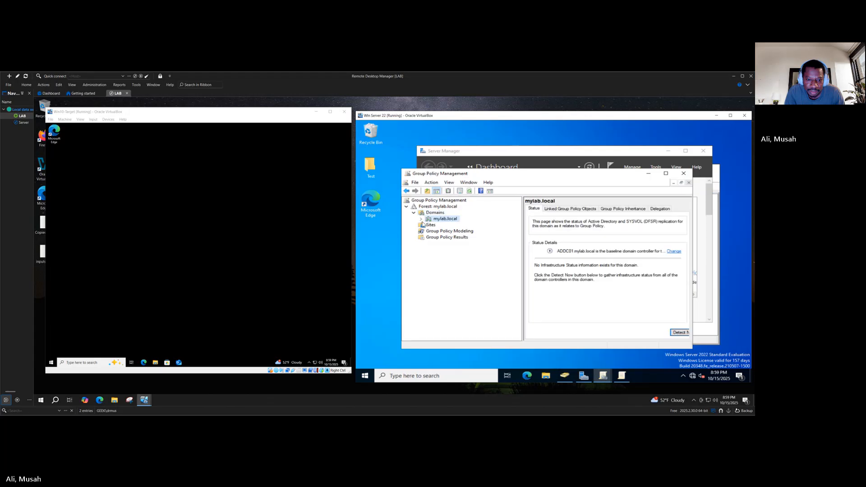
left_click(421, 219)
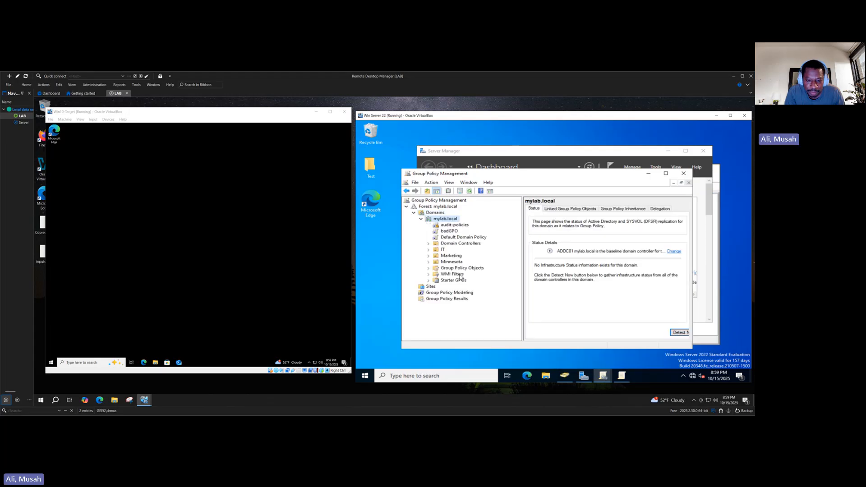
left_click(429, 268)
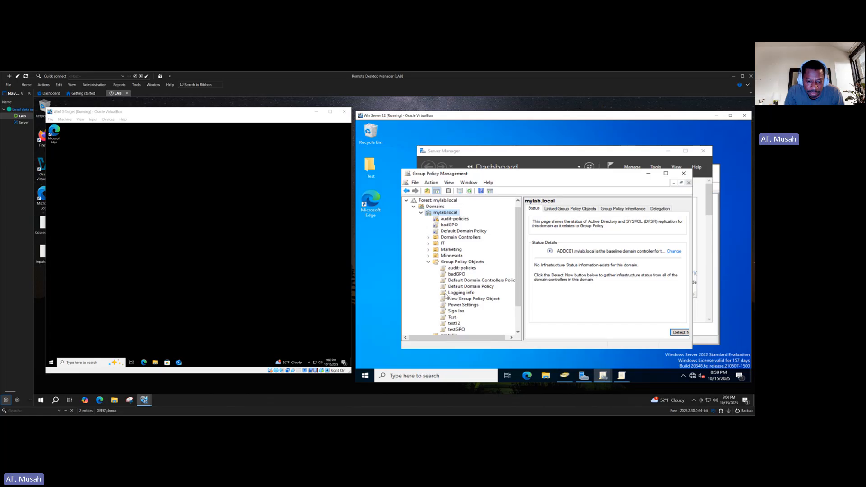
left_click_drag(443, 296, 445, 293)
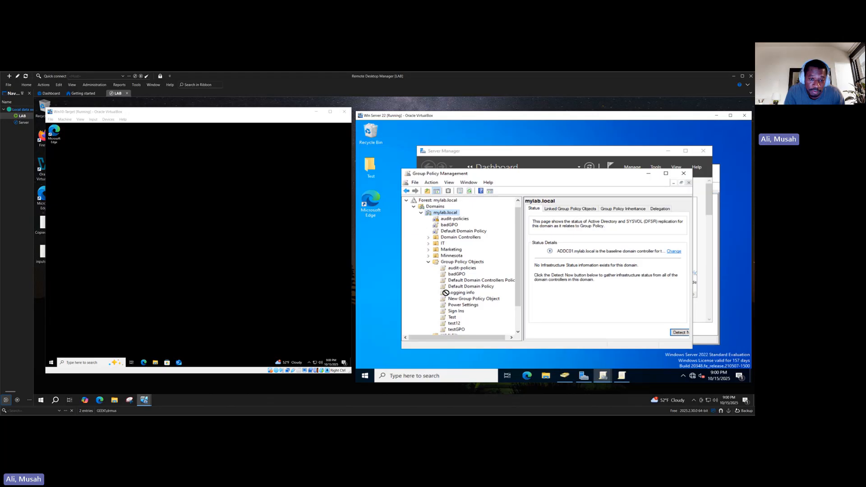
mouse_move(446, 293)
left_mouse_down()
mouse_move(439, 216)
mouse_move(457, 303)
left_mouse_up()
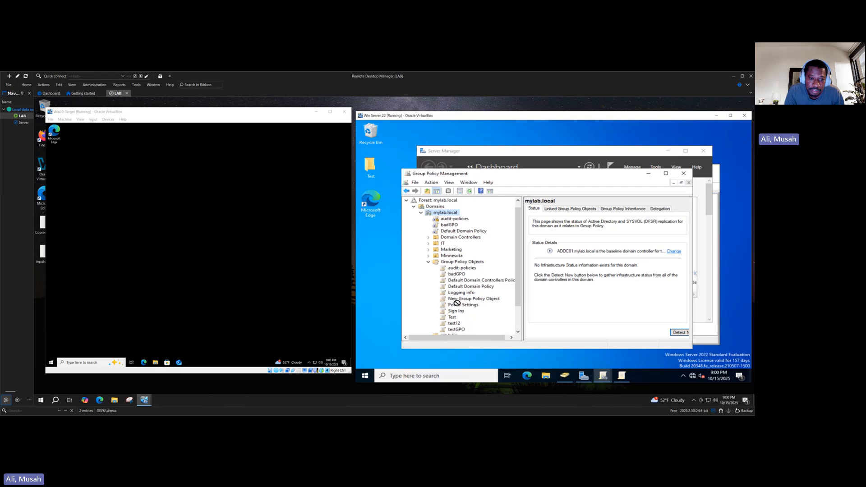
right_click(458, 219)
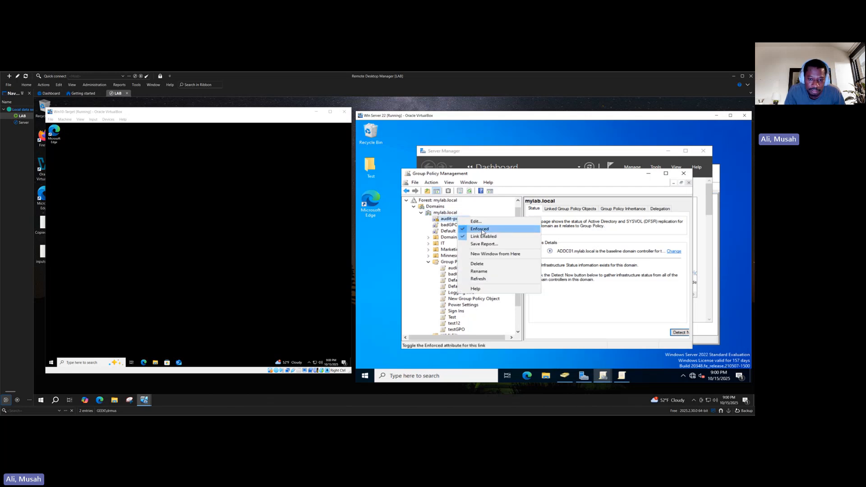
left_click(587, 316)
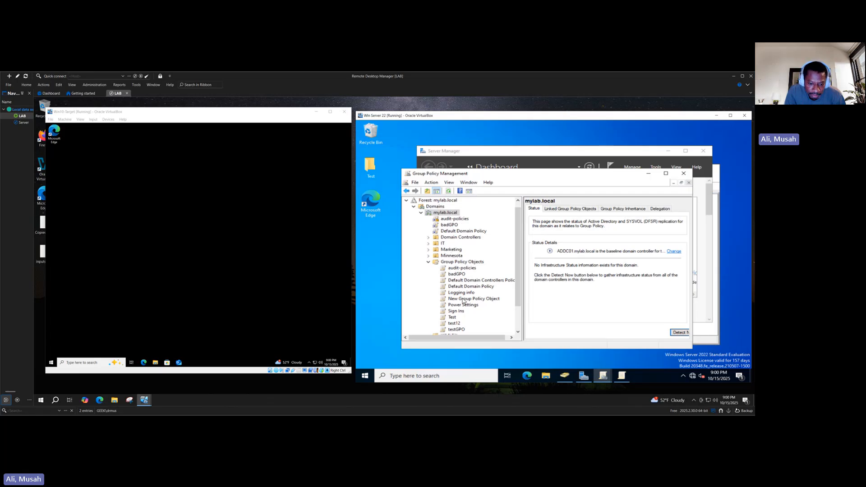
scroll(458, 310, "down", 2)
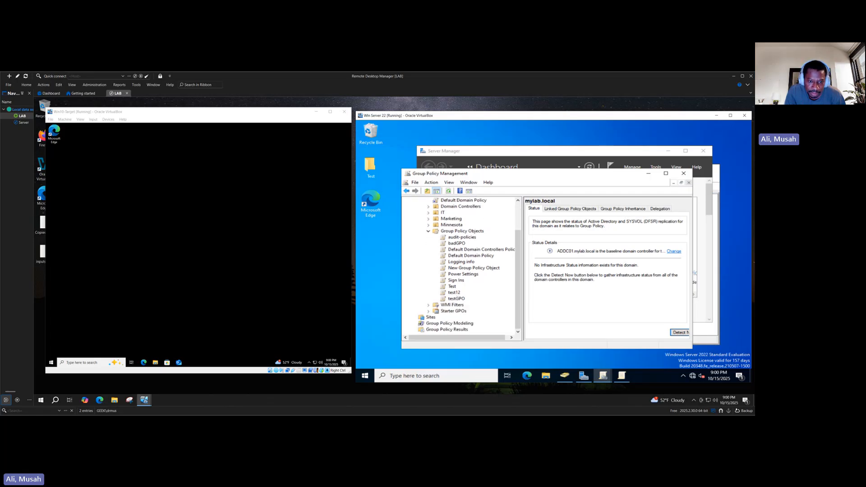
left_click(428, 231)
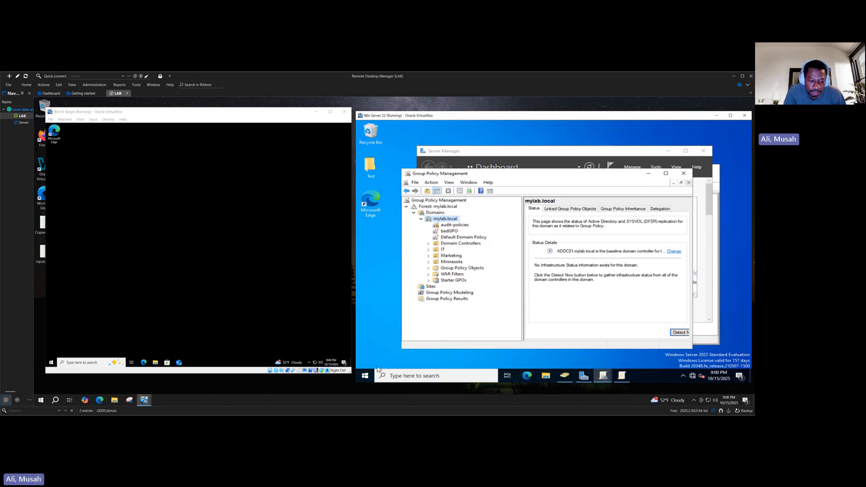
Step: Open Event Viewer on the server and display the Security log under Windows Logs
left_click(364, 375)
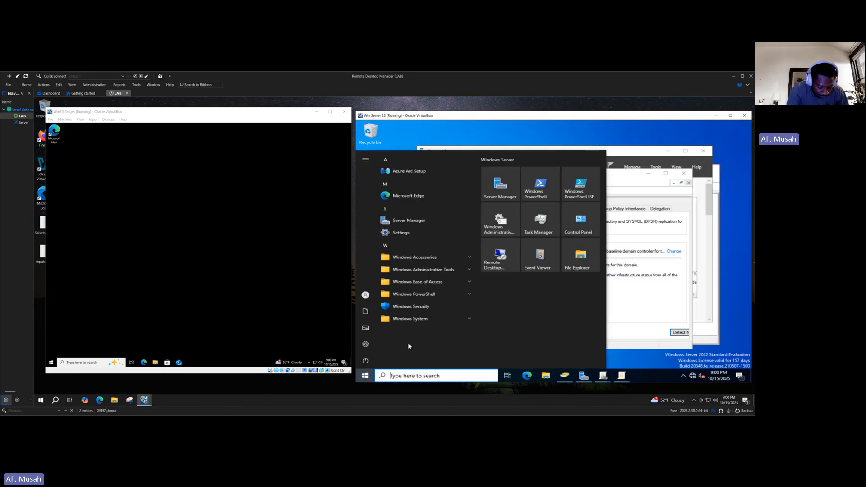
type("even")
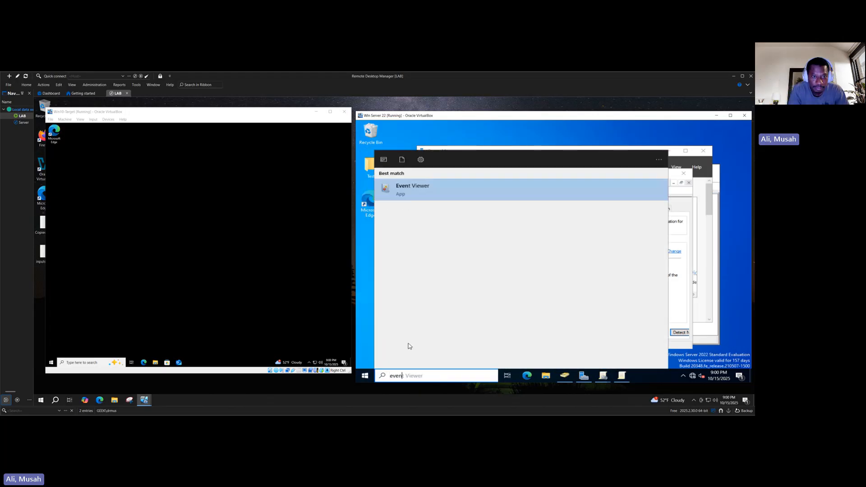
type("t")
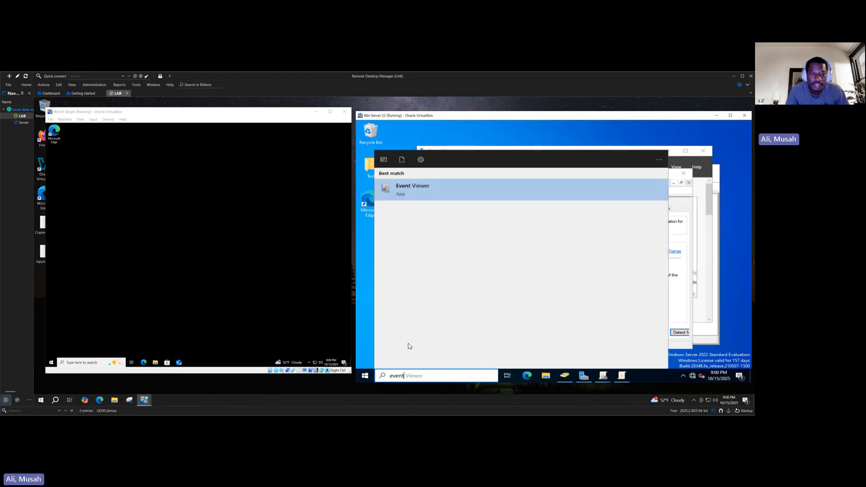
left_click(425, 192)
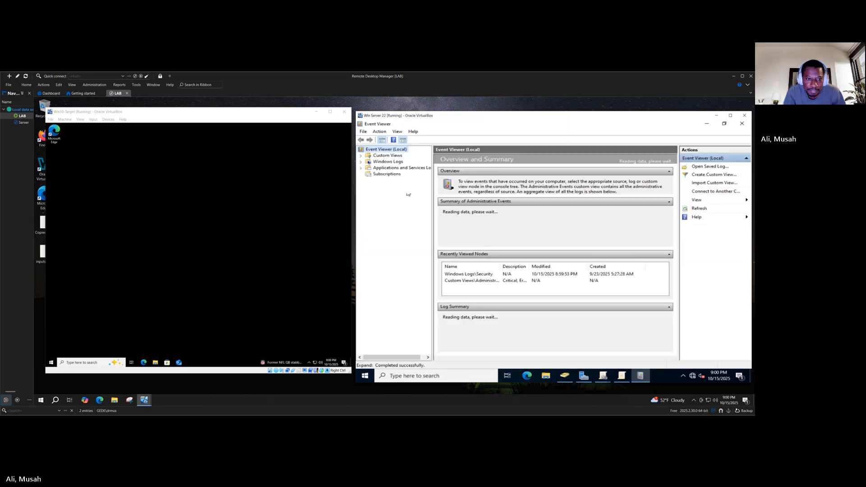
left_click(388, 161)
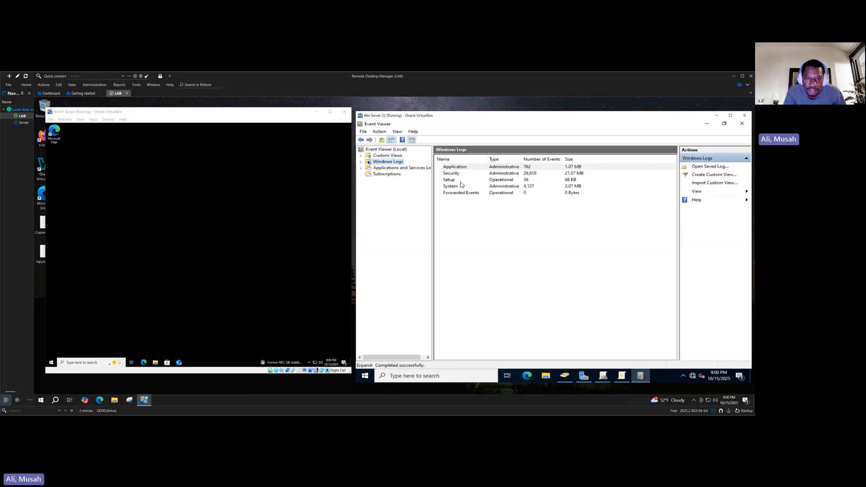
left_click(361, 162)
left_click(391, 175)
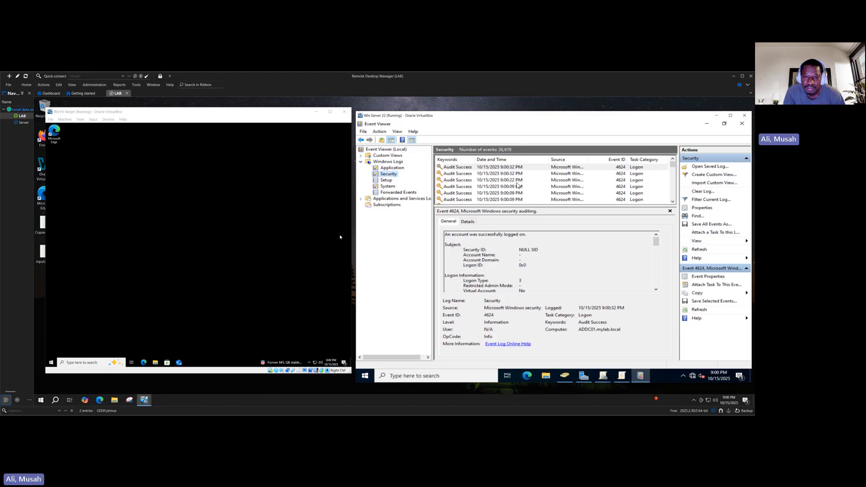
Step: Examine the details of recent successful logon and audit failure events in the Security log
left_click(469, 181)
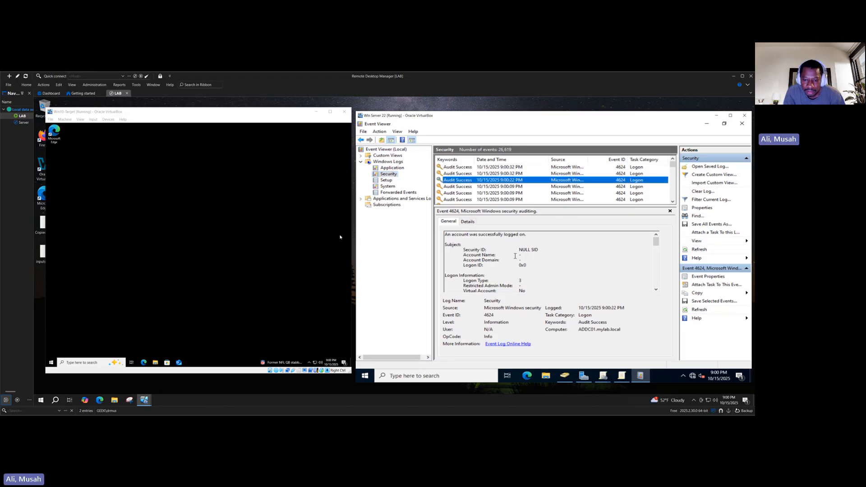
left_click(463, 186)
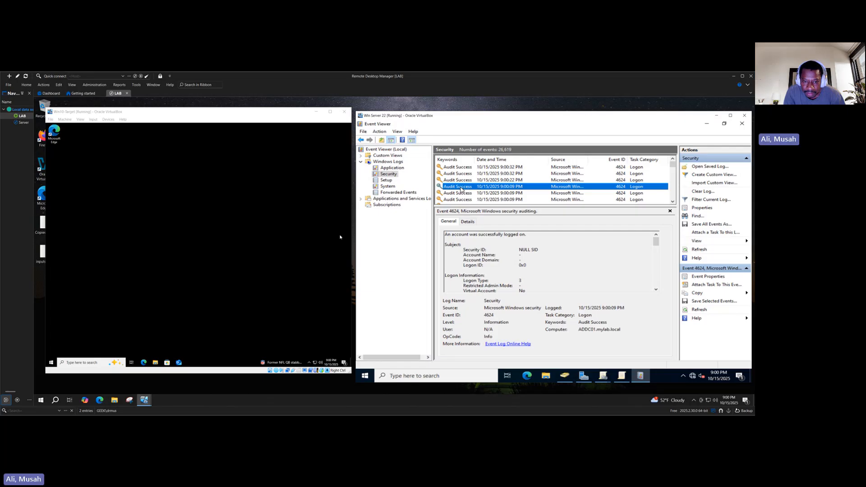
scroll(463, 195, "down", 2)
scroll(463, 194, "down", 3)
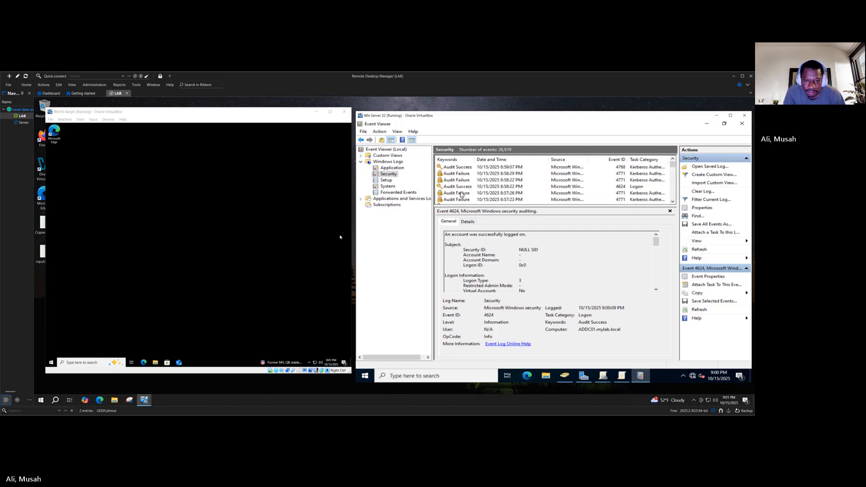
left_click(460, 194)
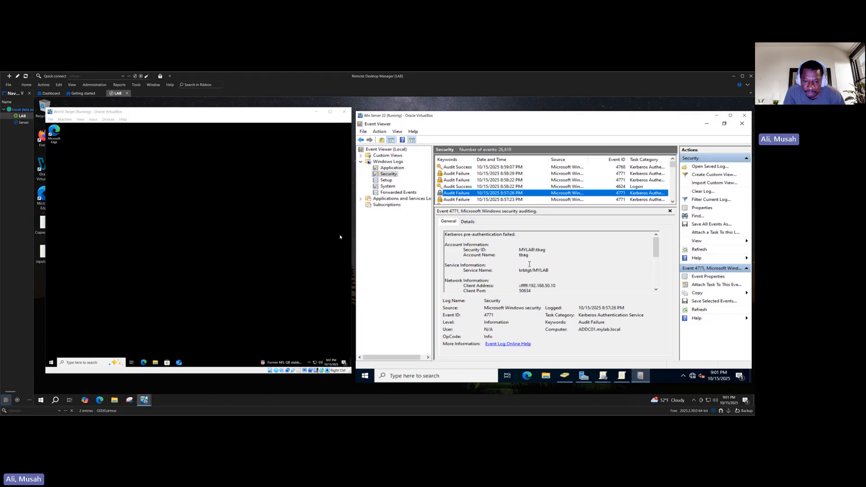
left_click(465, 187)
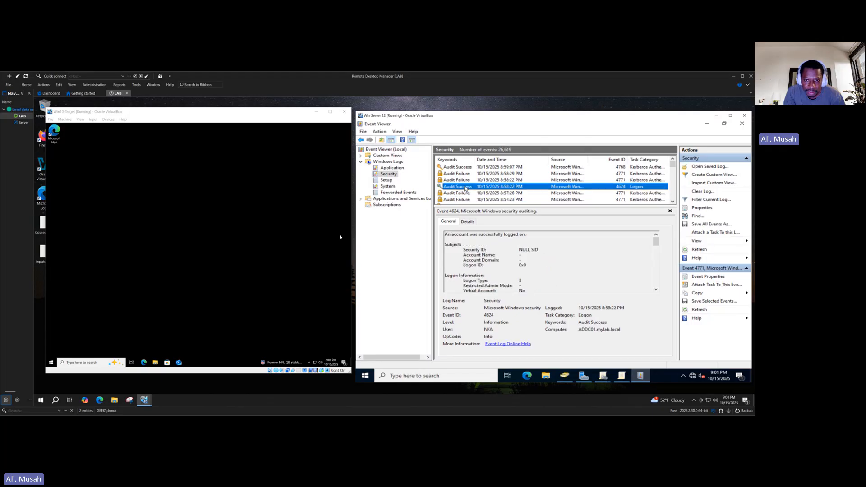